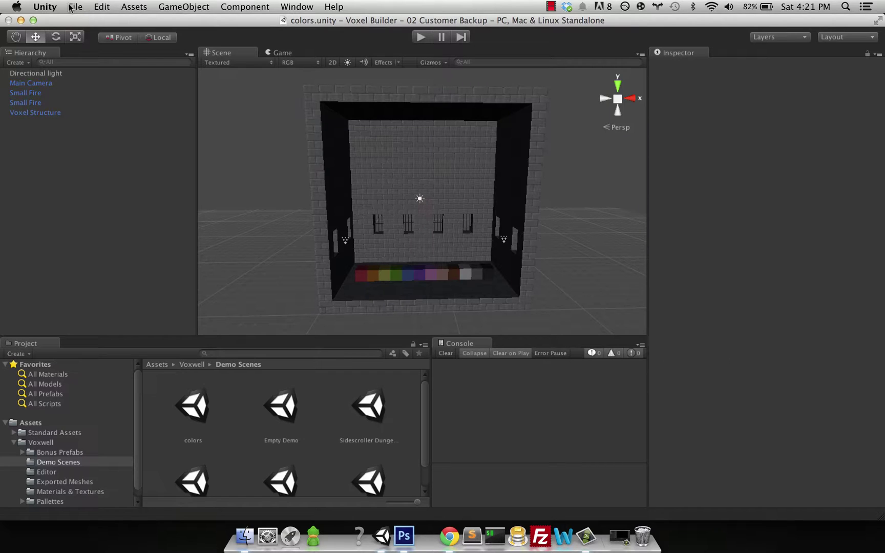
# Open the Empty Demo scene and place the Empty Voxel Structure prefab in it.
pyautogui.doubleClick(286, 419)
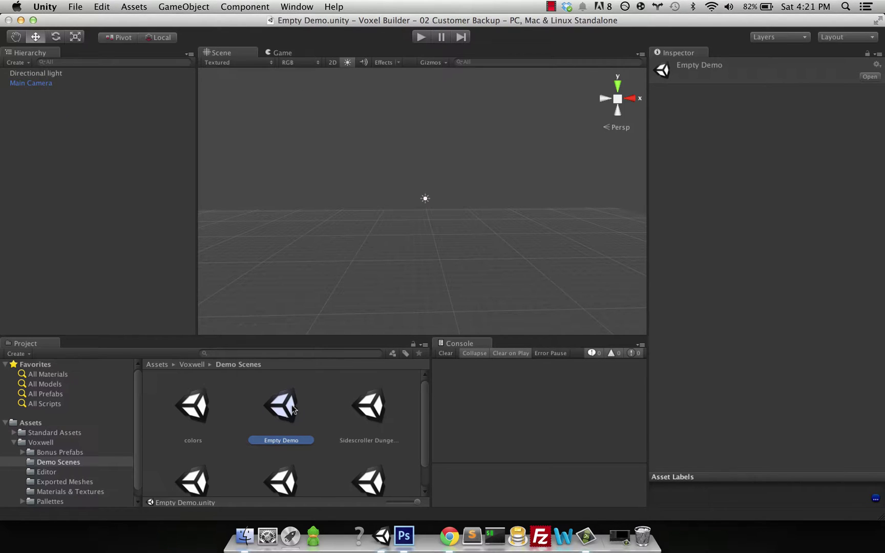
pyautogui.click(287, 353)
pyautogui.write('empty')
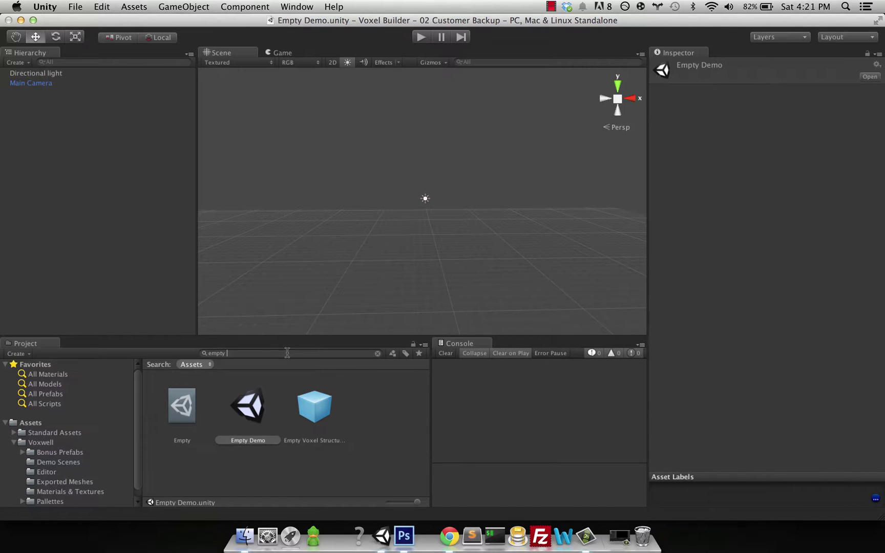
pyautogui.click(315, 418)
pyautogui.moveTo(315, 421); pyautogui.dragTo(405, 226)
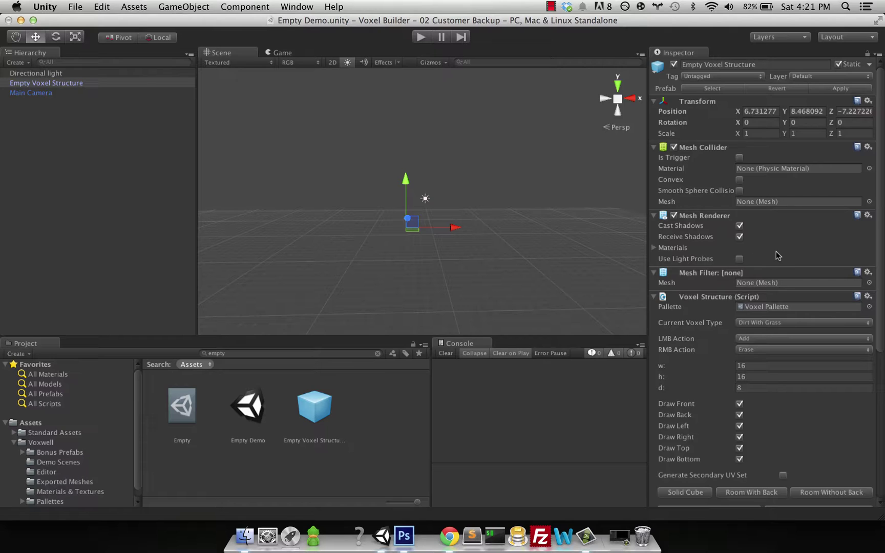
# Examine the Voxel Pallette asset assigned to the structure, including its voxel templates list and its atlas material.
pyautogui.click(761, 307)
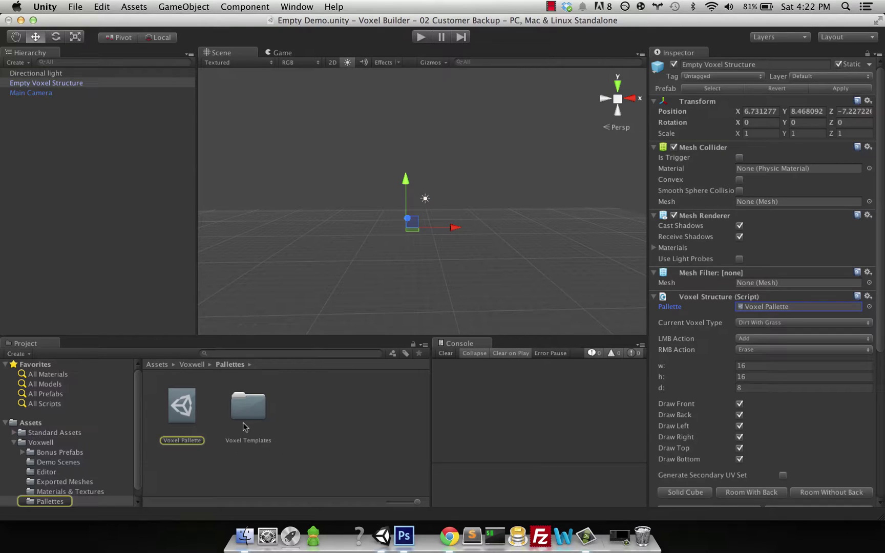
pyautogui.click(179, 406)
pyautogui.click(685, 126)
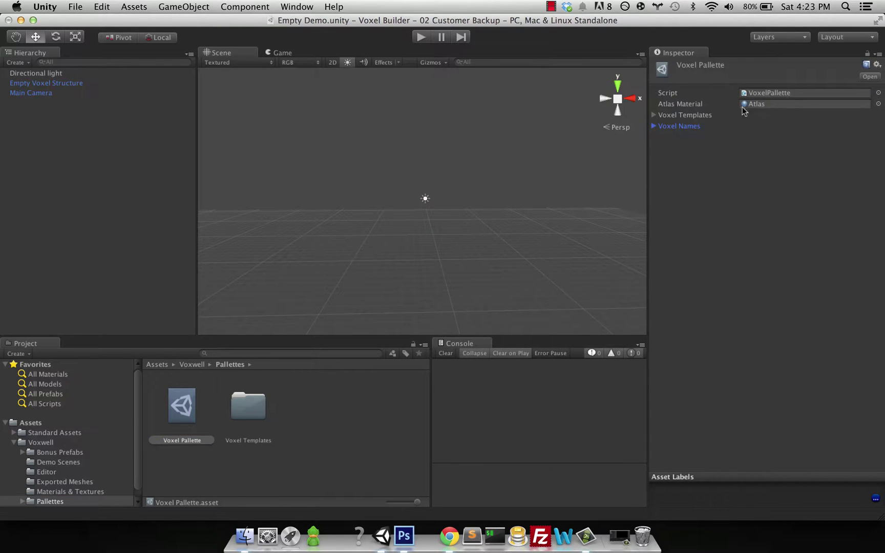
pyautogui.click(653, 115)
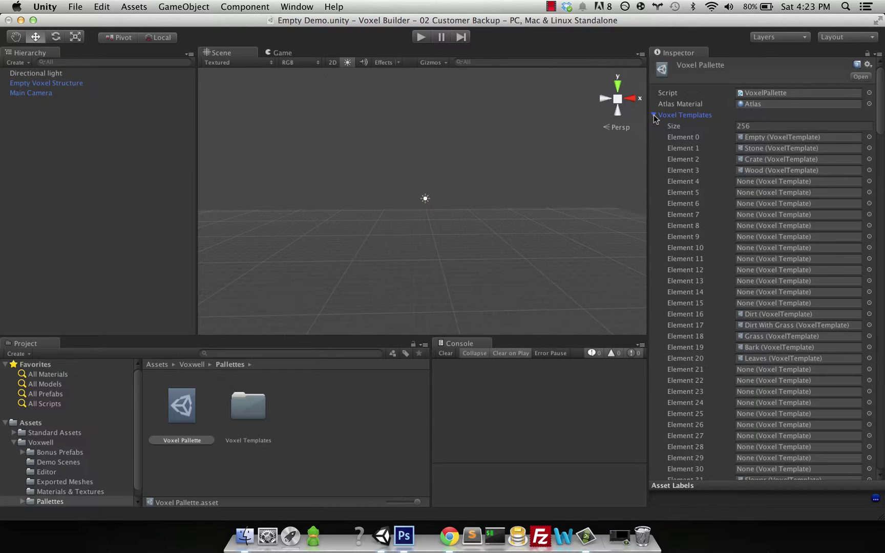
pyautogui.click(763, 104)
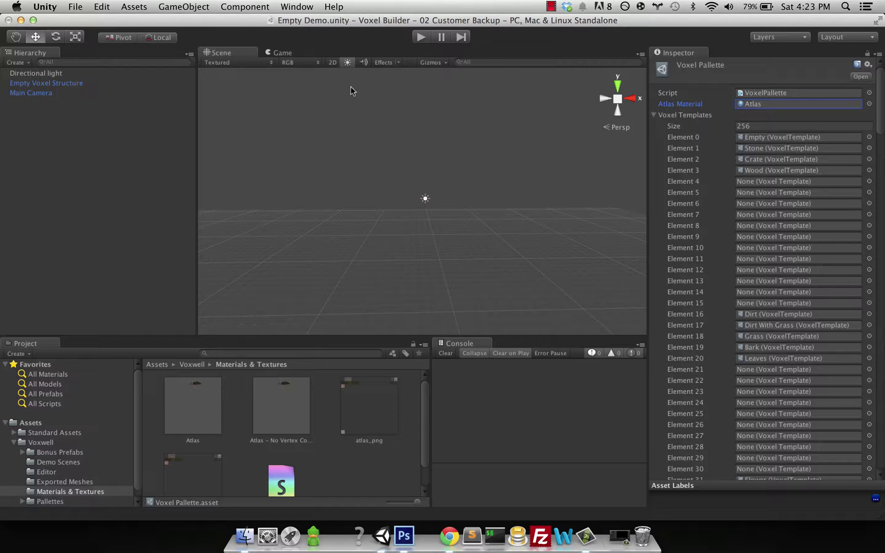
# Set the Empty Voxel Structure's current voxel type to Stone and generate a floor.
pyautogui.click(59, 83)
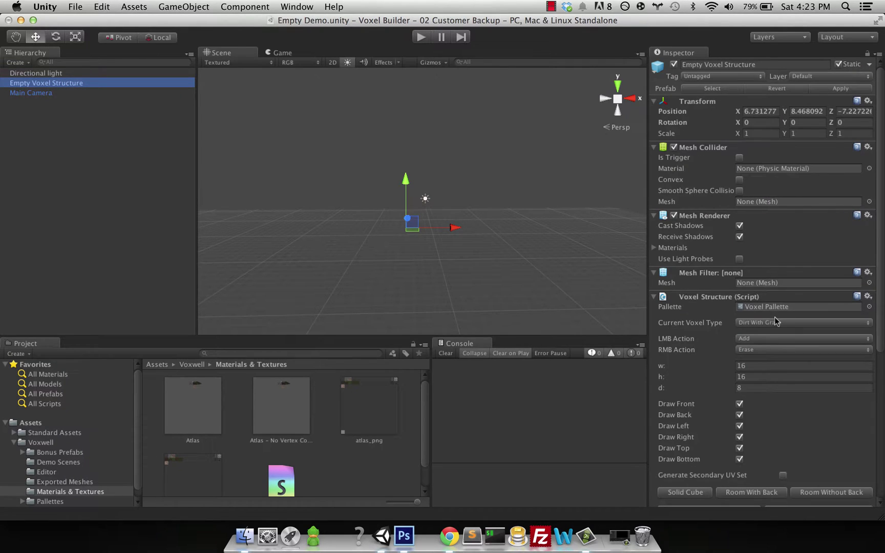
pyautogui.click(764, 325)
pyautogui.click(766, 284)
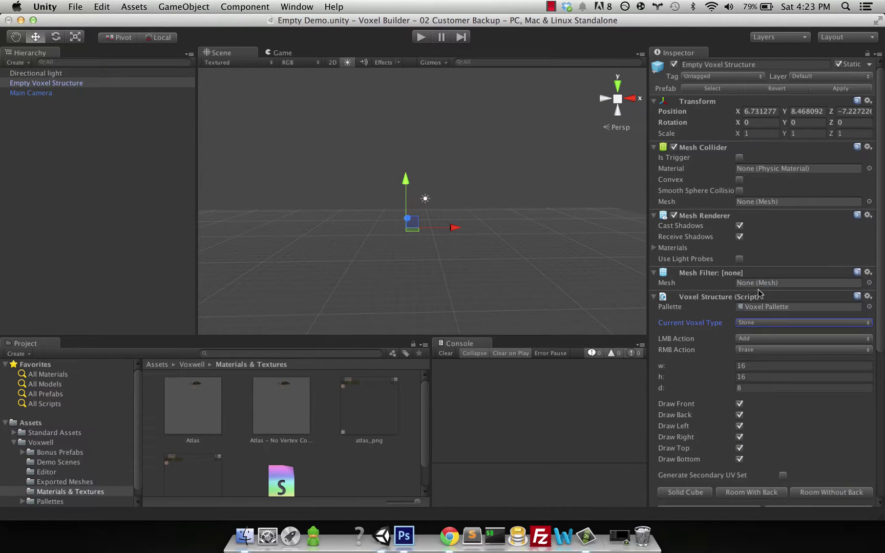
pyautogui.scroll(-5, 788, 375)
pyautogui.scroll(-8, 788, 376)
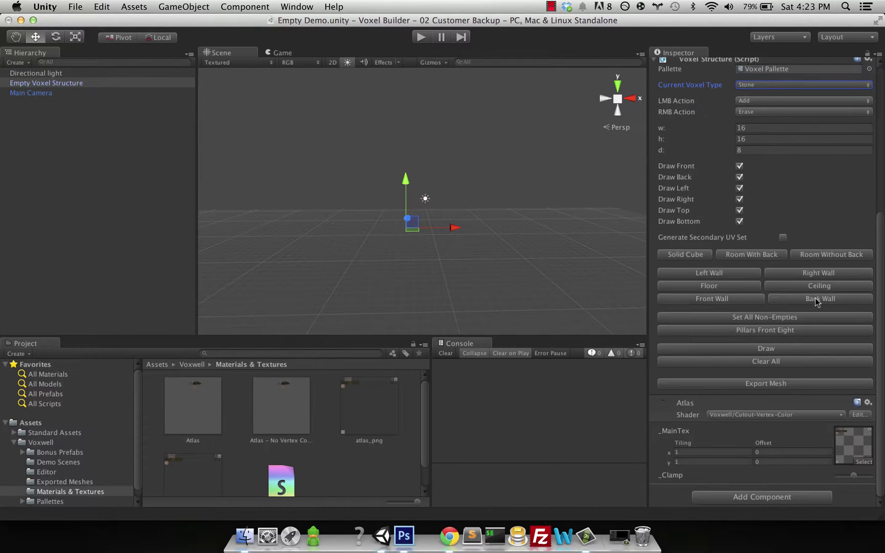
pyautogui.click(709, 286)
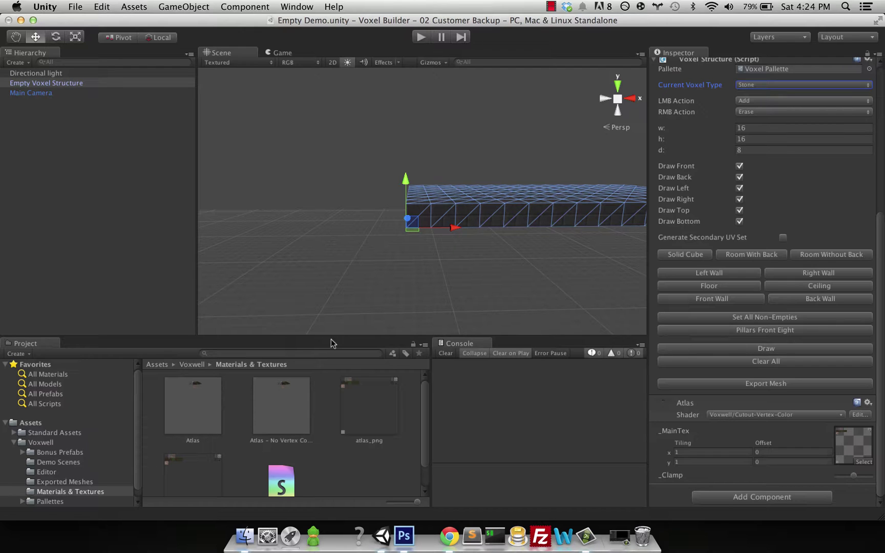
# Find the Voxel Pallette asset and inspect the settings of the Stone template it uses as Element 1.
pyautogui.click(307, 353)
pyautogui.write('pallet')
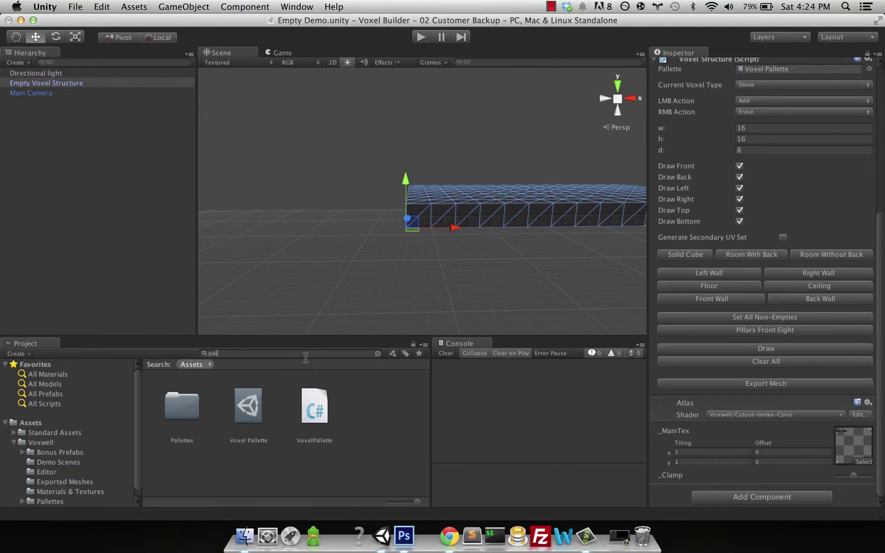
pyautogui.click(252, 412)
pyautogui.scroll(5, 808, 141)
pyautogui.scroll(2, 808, 141)
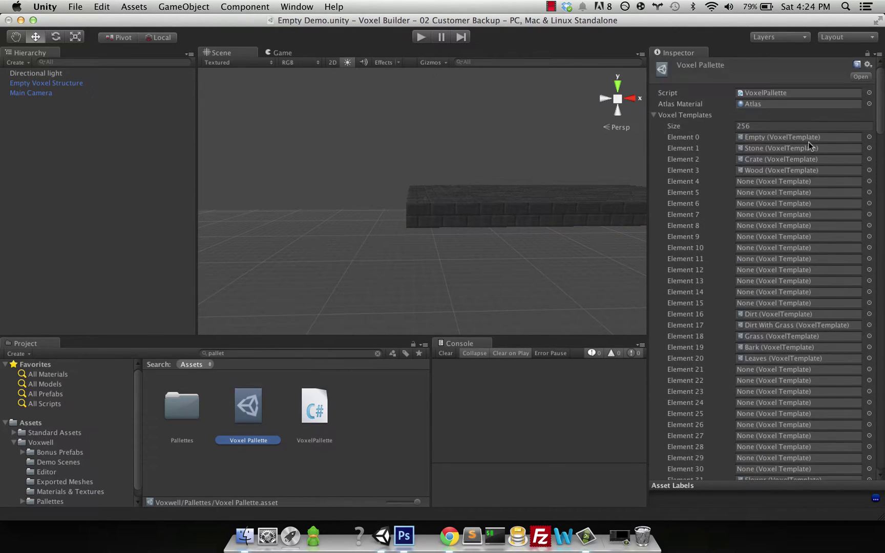
pyautogui.click(771, 148)
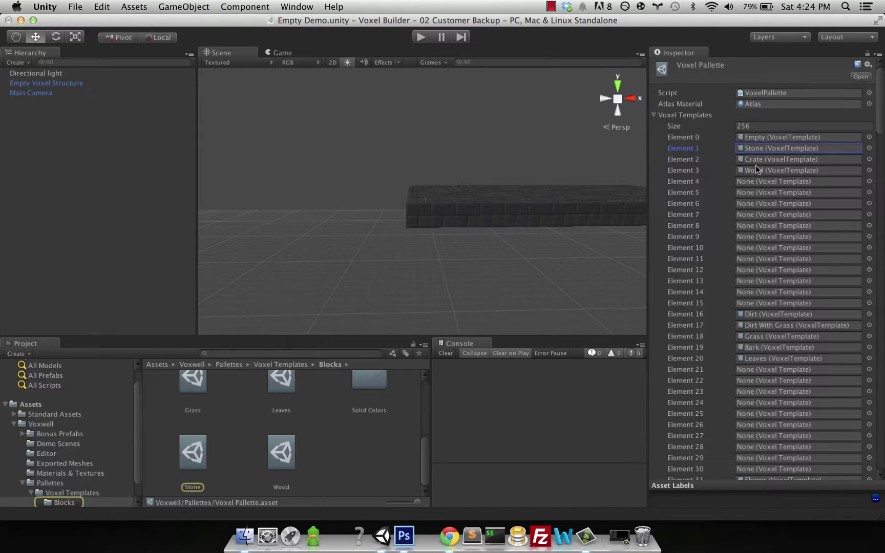
pyautogui.click(193, 459)
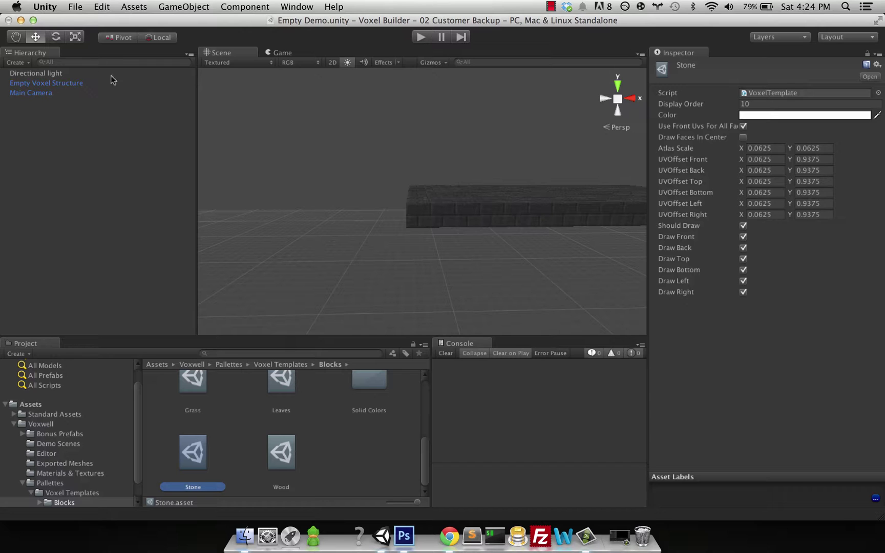
# Assign the Dirt voxel template to Element 1 of the Voxel Pallette.
pyautogui.click(328, 353)
pyautogui.write('pall')
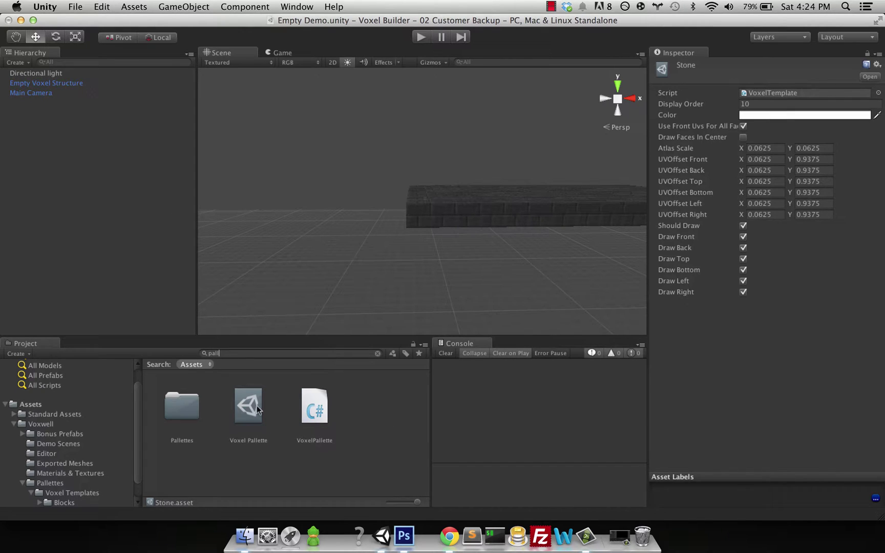
pyautogui.click(258, 409)
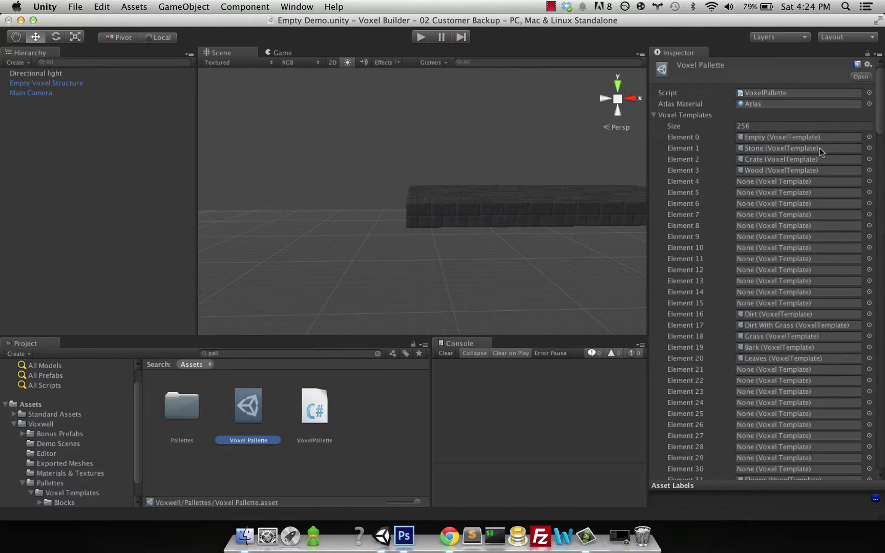
pyautogui.click(869, 148)
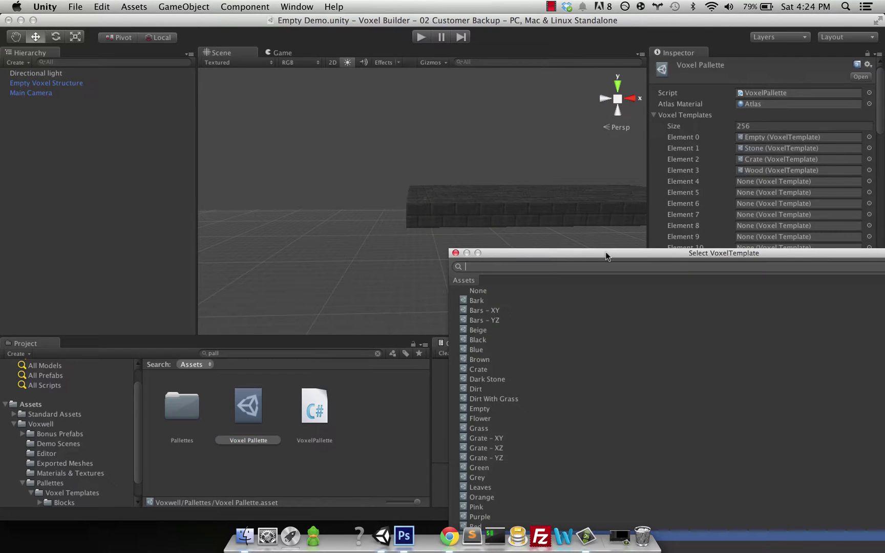
pyautogui.write('dirt')
pyautogui.click(482, 300)
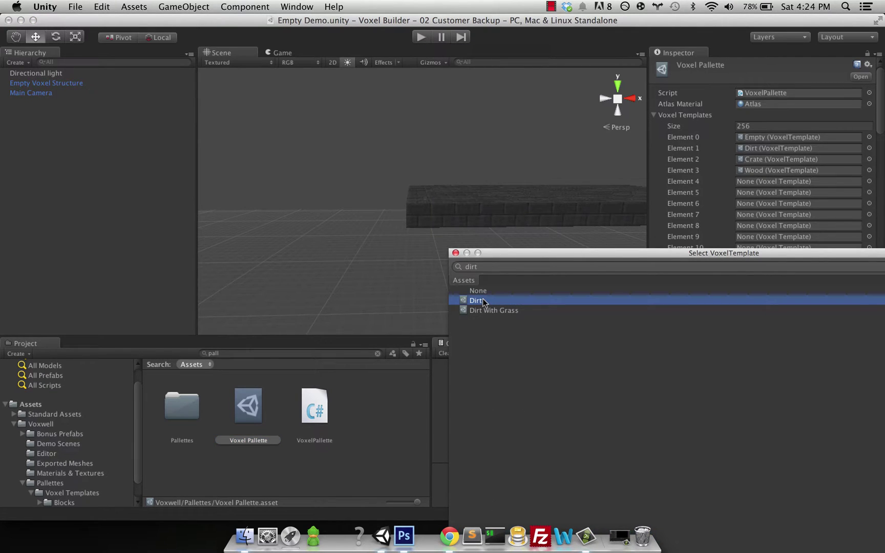
pyautogui.doubleClick(483, 300)
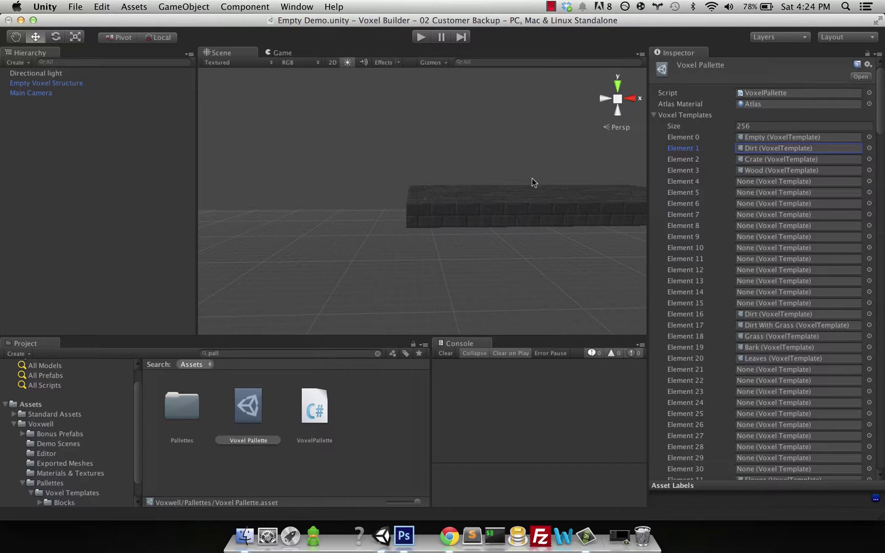
# Redraw the voxel structure with Dirt in Element 1 of its palette and inspect the floor from above.
pyautogui.click(495, 205)
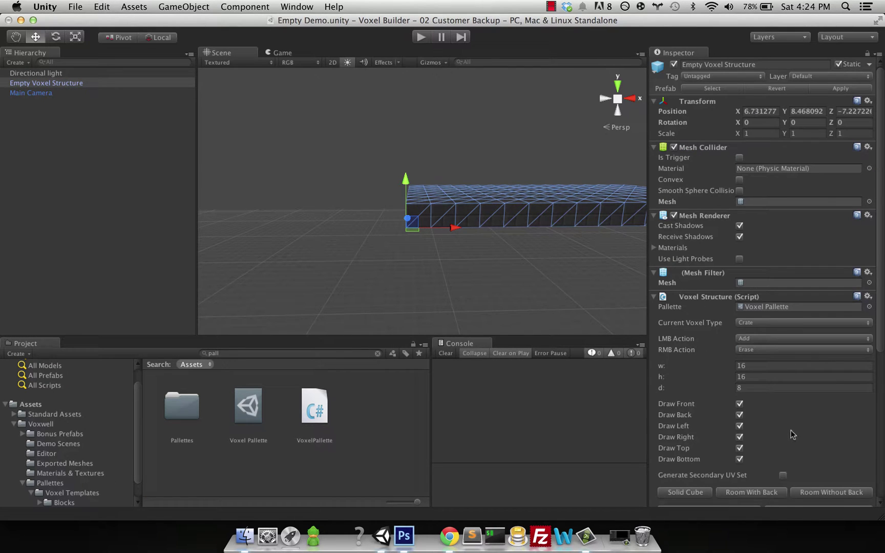
pyautogui.scroll(-3, 791, 434)
pyautogui.scroll(-3, 792, 434)
pyautogui.click(768, 393)
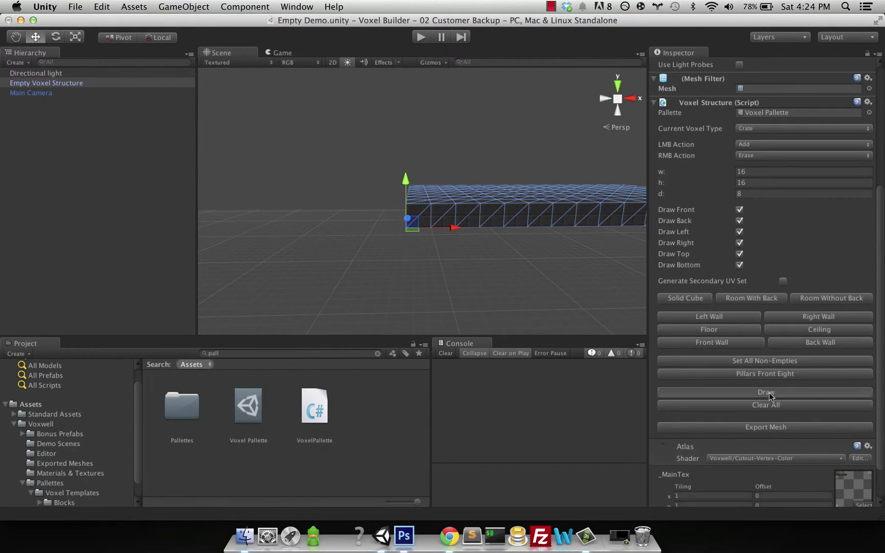
pyautogui.scroll(5, 487, 251)
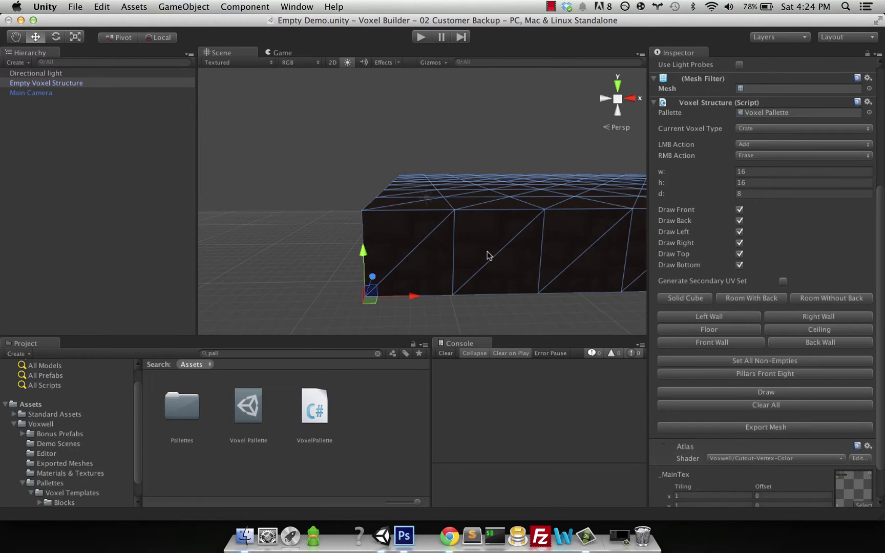
pyautogui.scroll(-2, 486, 251)
pyautogui.press('e')
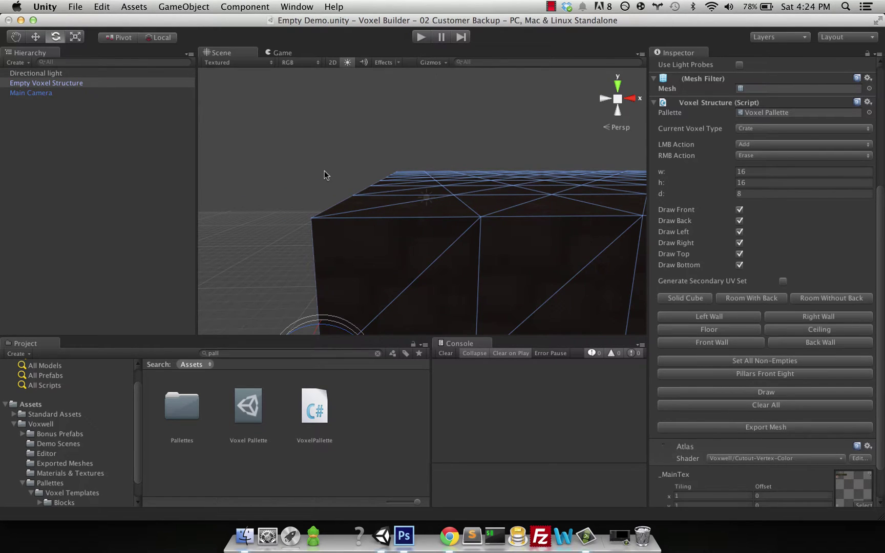
pyautogui.keyDown('alt'); pyautogui.moveTo(324, 170); pyautogui.dragTo(421, 246); pyautogui.keyUp('alt')
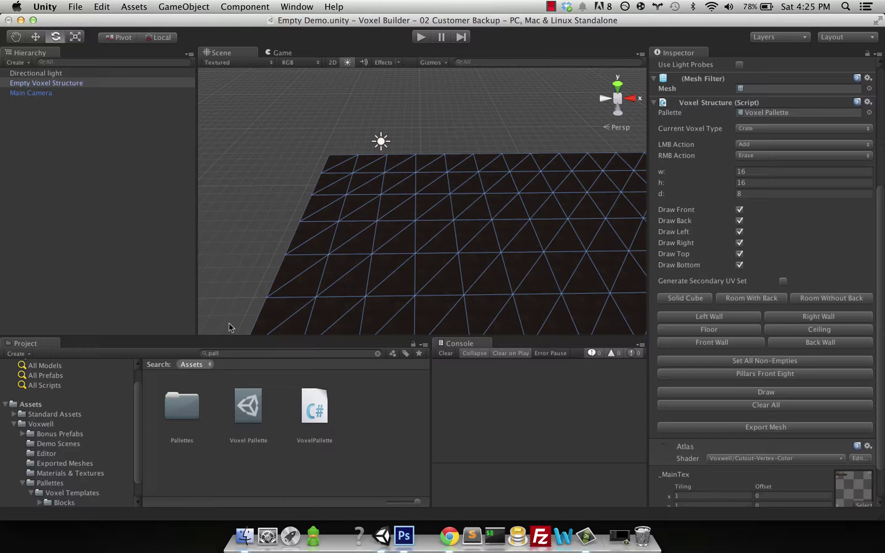
# Assign the Stone voxel template back to Element 1 of the Voxel Pallette.
pyautogui.click(256, 409)
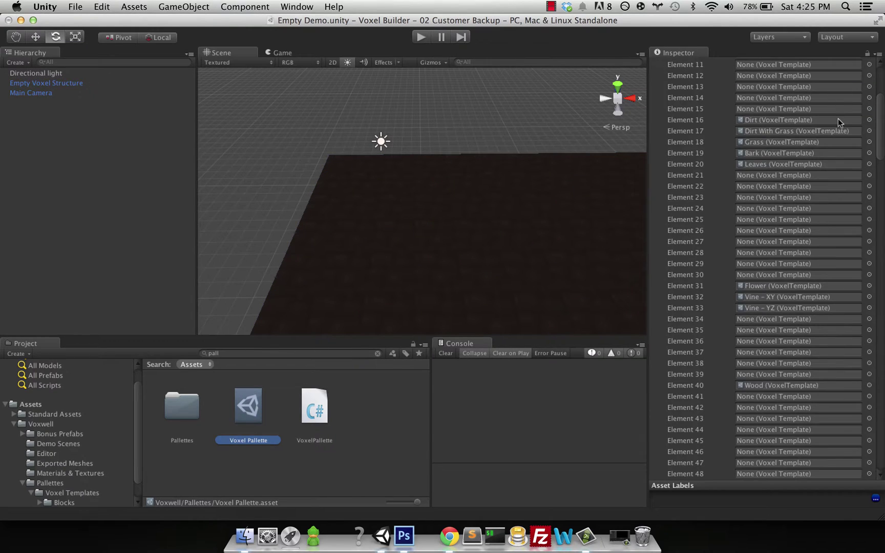
pyautogui.scroll(5, 838, 118)
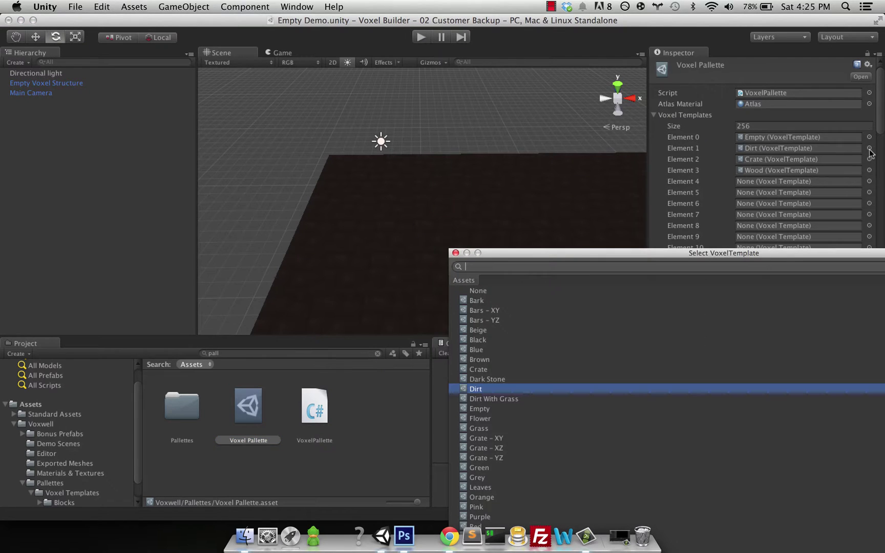
pyautogui.click(869, 148)
pyautogui.write('sto')
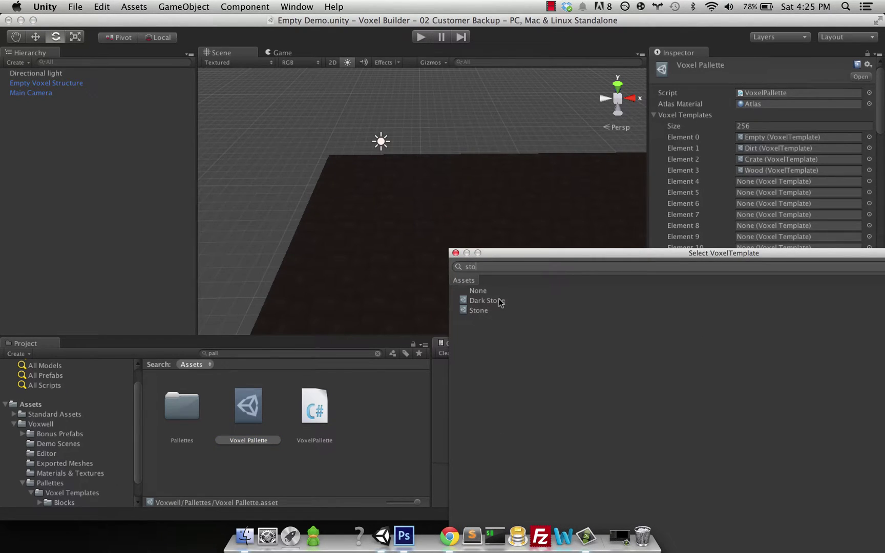
pyautogui.click(481, 310)
pyautogui.doubleClick(484, 310)
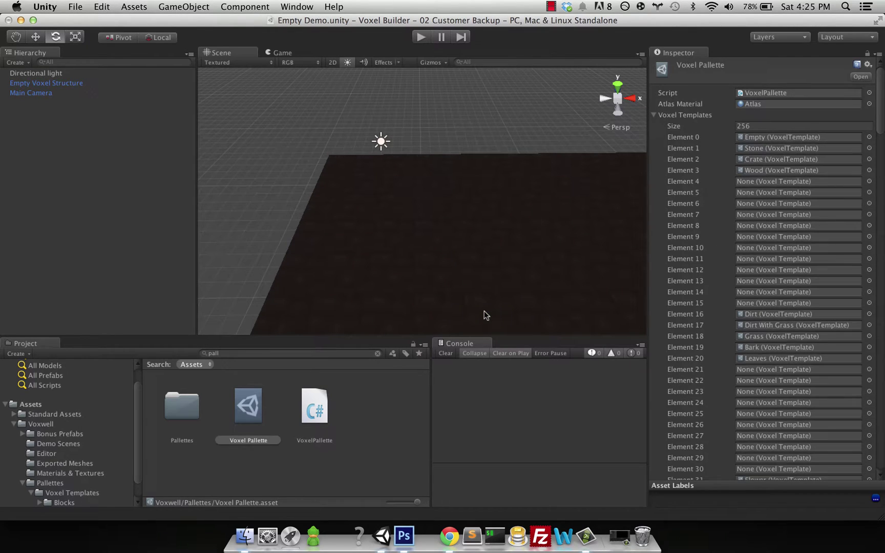
# Redraw the Empty Voxel Structure so its floor uses the restored Stone template.
pyautogui.click(498, 258)
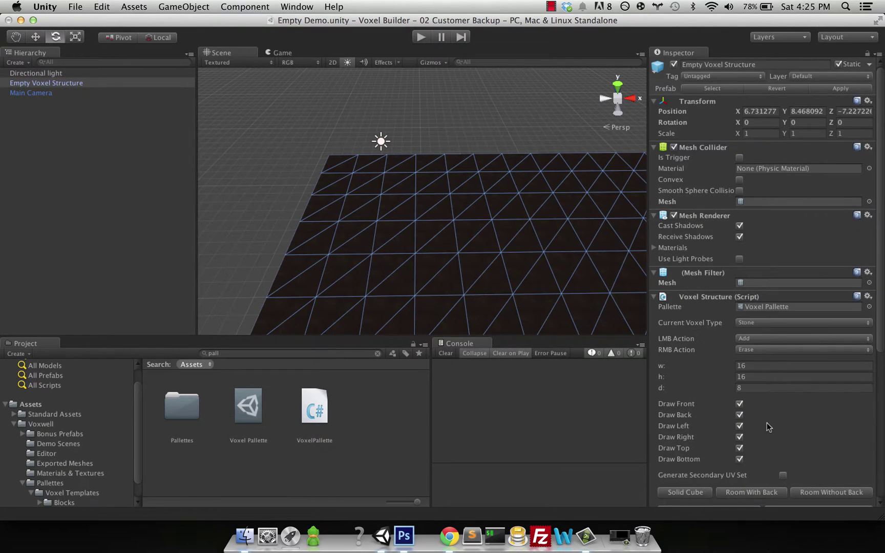
pyautogui.scroll(-5, 769, 426)
pyautogui.click(753, 499)
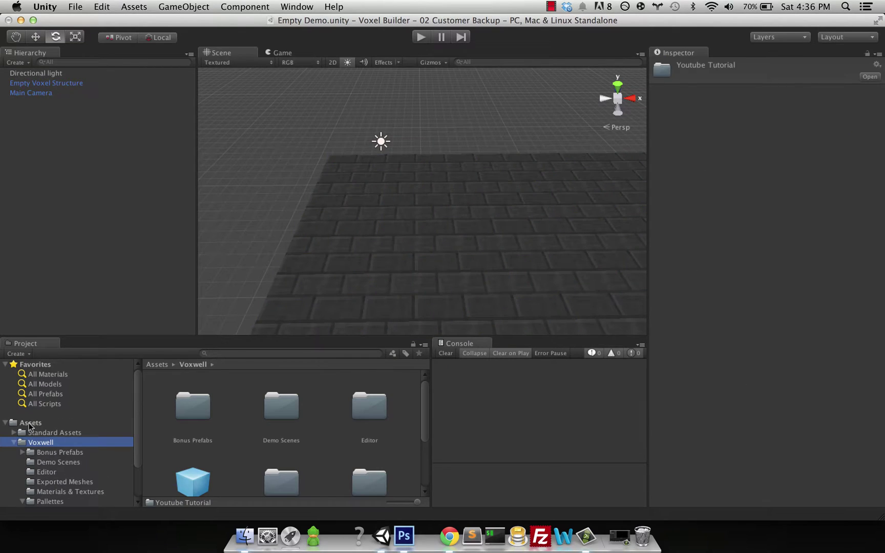
# Collapse the Voxwell folder in the project assets and open the Youtube Tutorial folder.
pyautogui.click(29, 424)
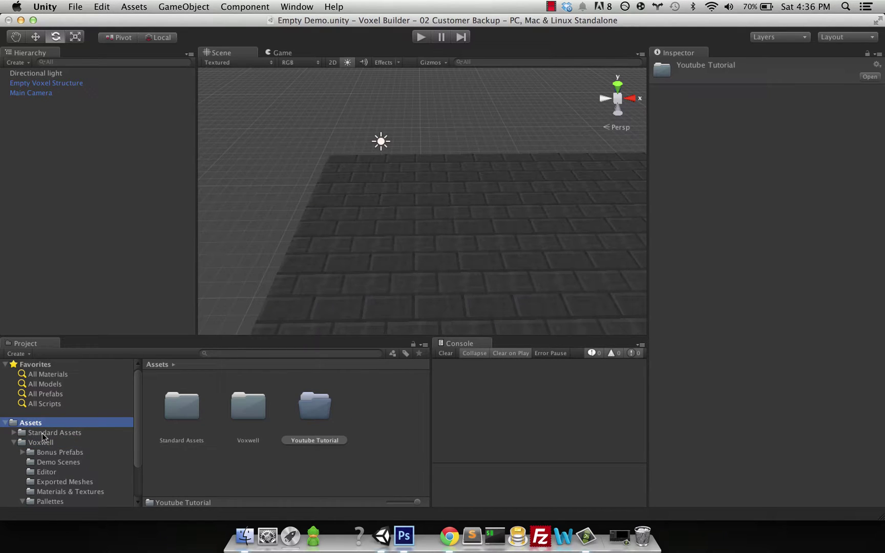
pyautogui.click(14, 442)
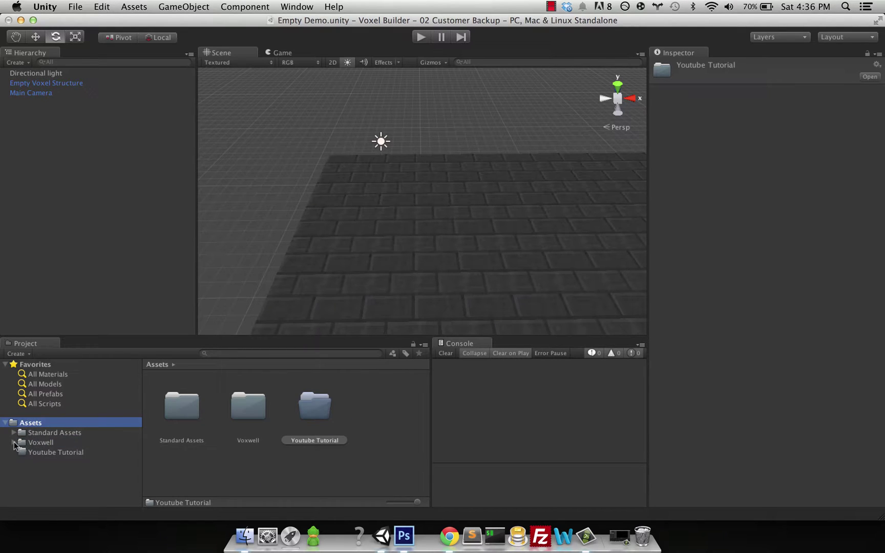
pyautogui.click(38, 451)
pyautogui.click(292, 424)
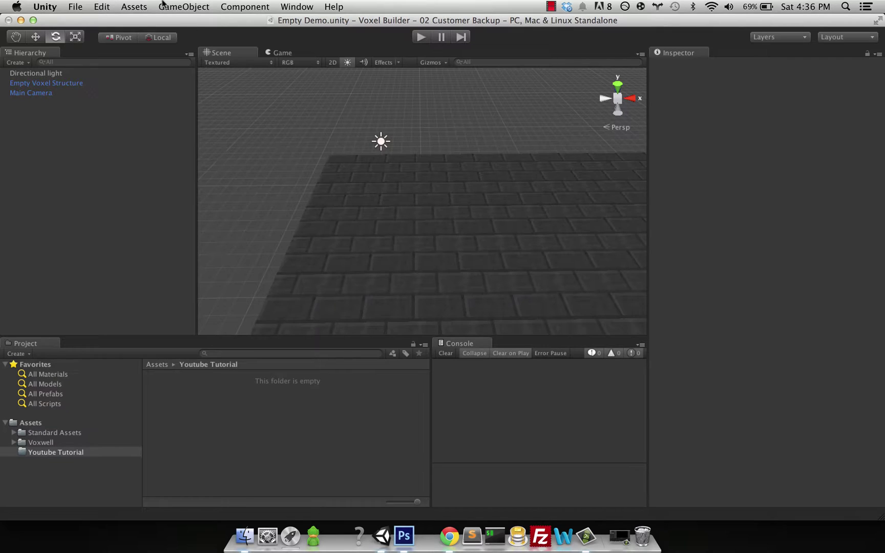
pyautogui.click(134, 6)
pyautogui.moveTo(146, 23)
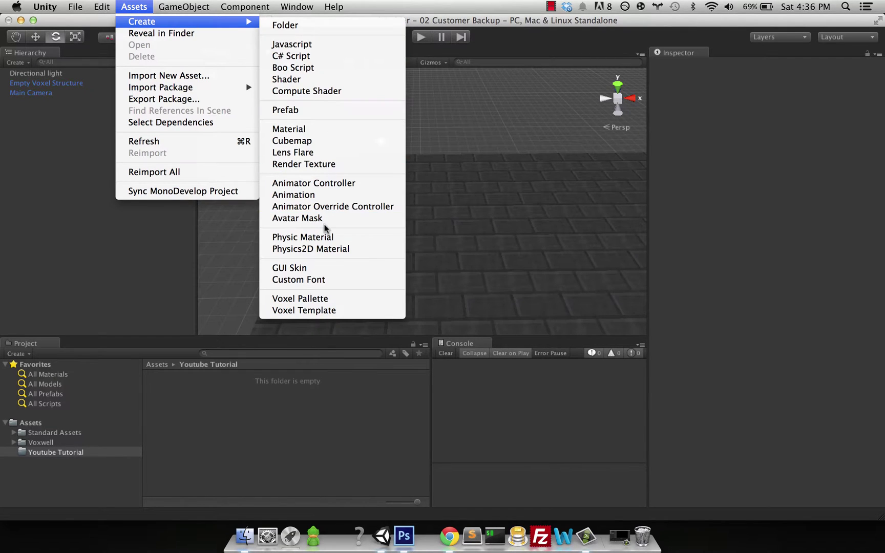
pyautogui.click(300, 299)
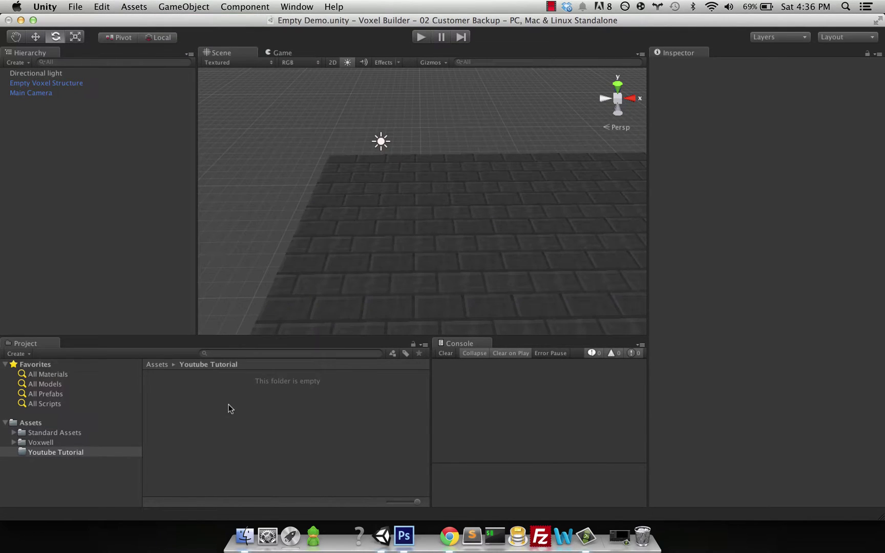
# Create a Voxel Pallette asset named "My Voxel Pallette" in the Youtube Tutorial folder.
pyautogui.rightClick(228, 403)
pyautogui.moveTo(295, 338)
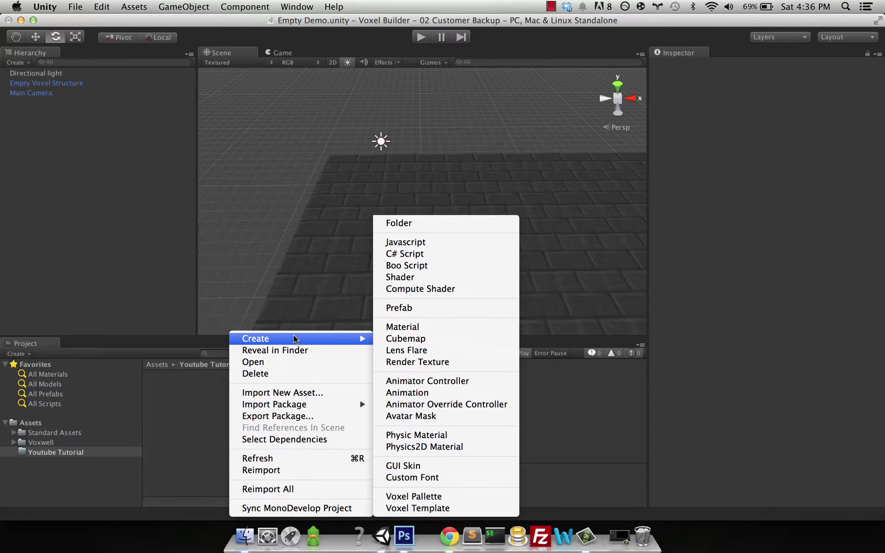
pyautogui.click(424, 497)
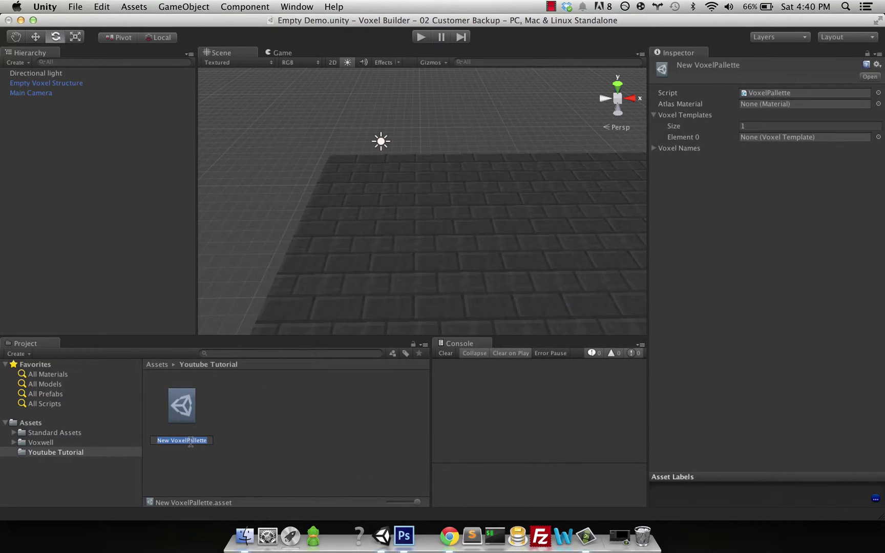
pyautogui.write('My Voxel Pallette')
pyautogui.press('Return')
pyautogui.click(276, 452)
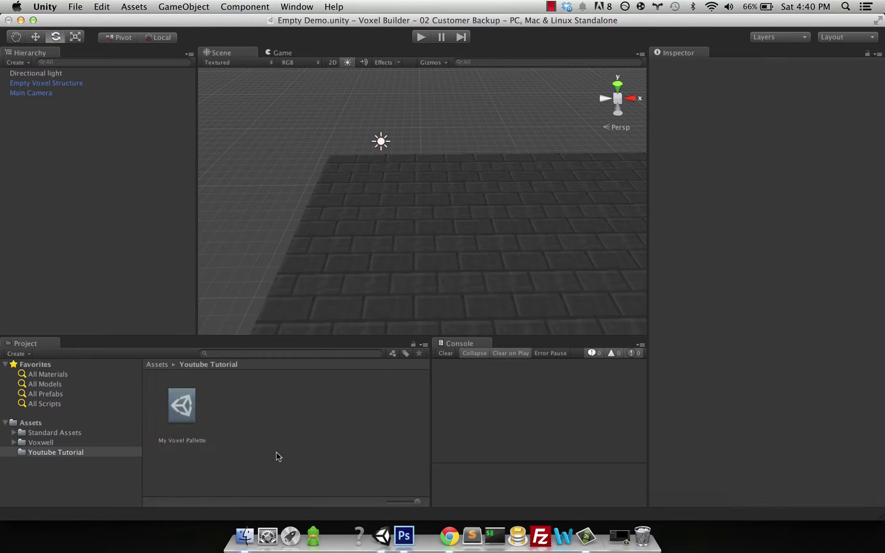
# Create a material named "My Atlas Material" in the Youtube Tutorial folder.
pyautogui.rightClick(241, 413)
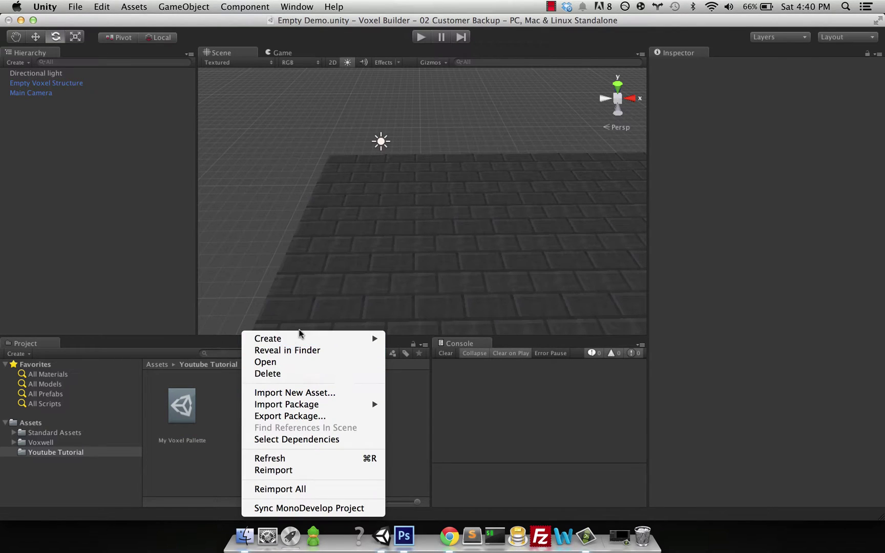
pyautogui.moveTo(296, 339)
pyautogui.click(468, 326)
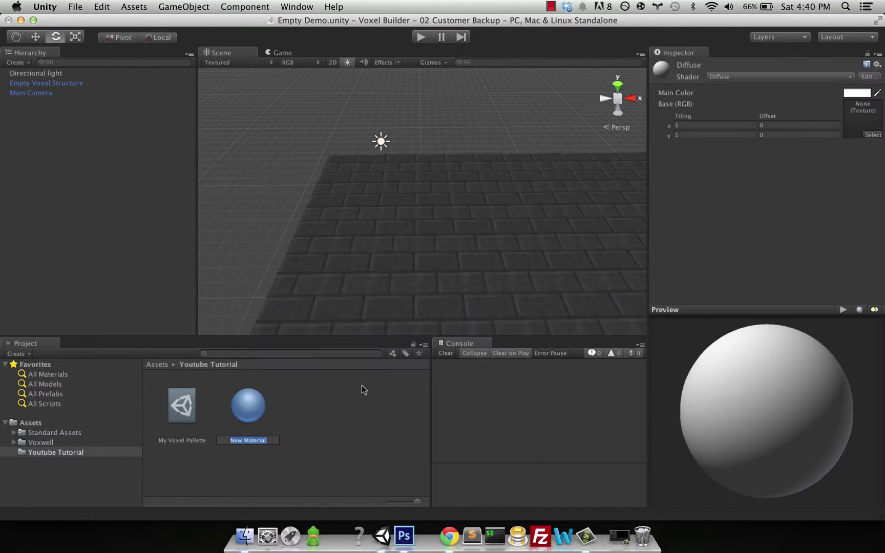
pyautogui.write('My Atlas Material')
pyautogui.press('Return')
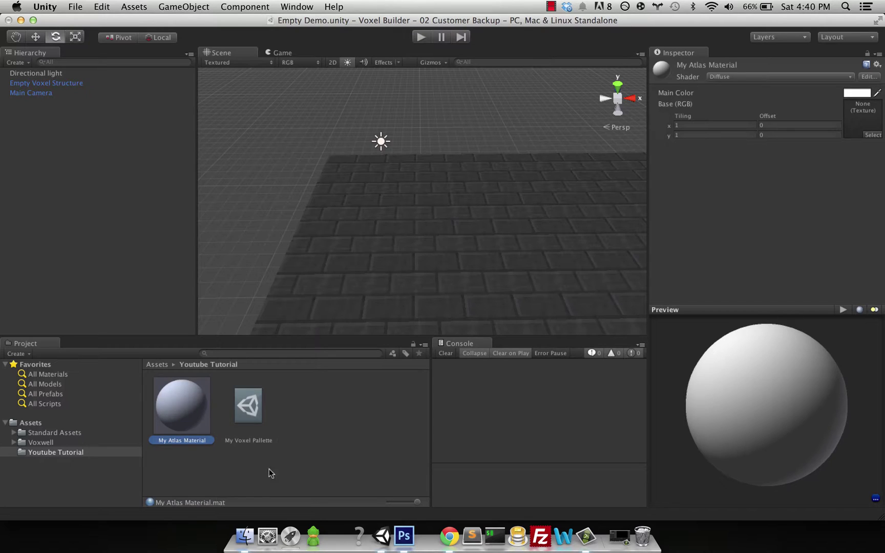
# Assign the atlas_psd texture as the Base (RGB) map of My Atlas Material.
pyautogui.click(870, 134)
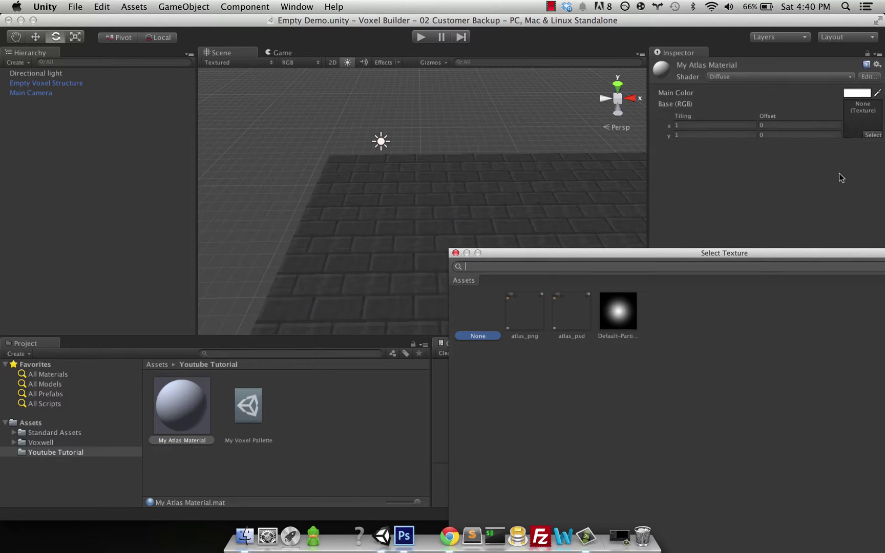
pyautogui.click(568, 318)
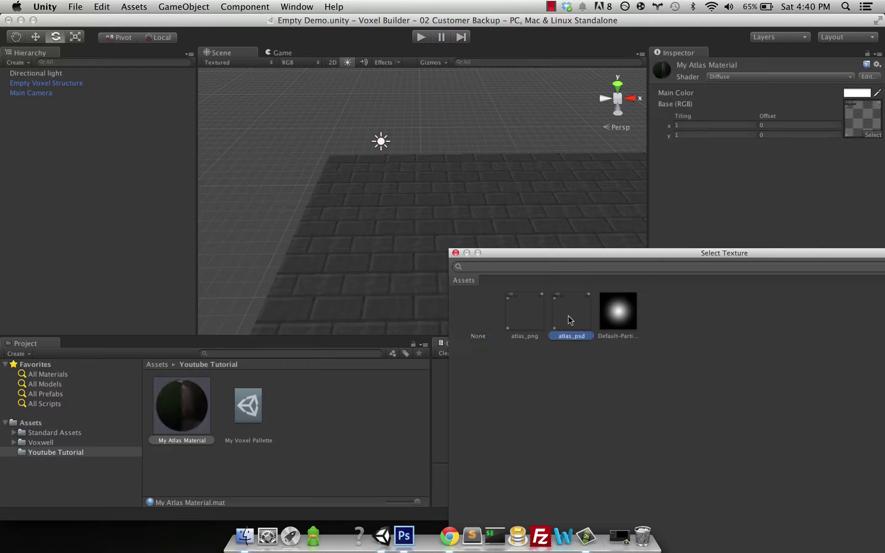
pyautogui.click(456, 253)
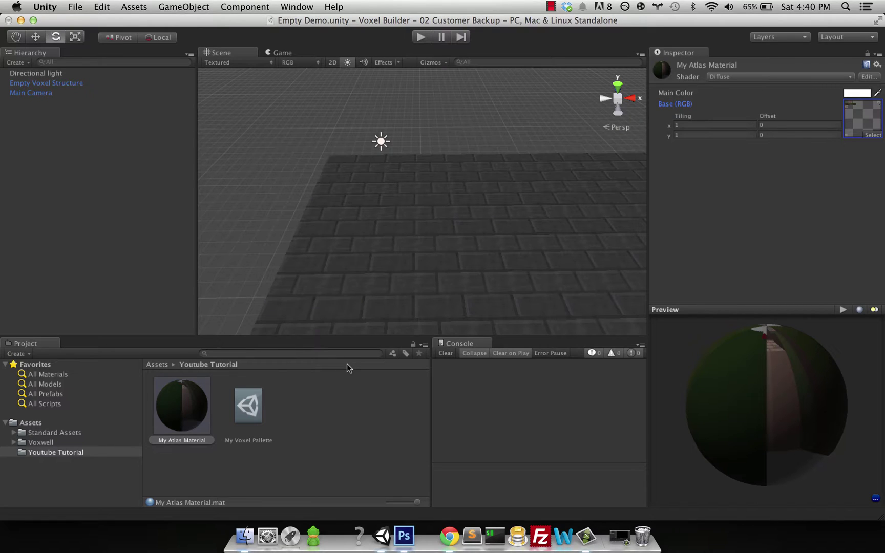
# Search the project for "atlas", open atlas_psd in Photoshop to view its tile layout, and return to Unity.
pyautogui.click(285, 353)
pyautogui.write('atlas')
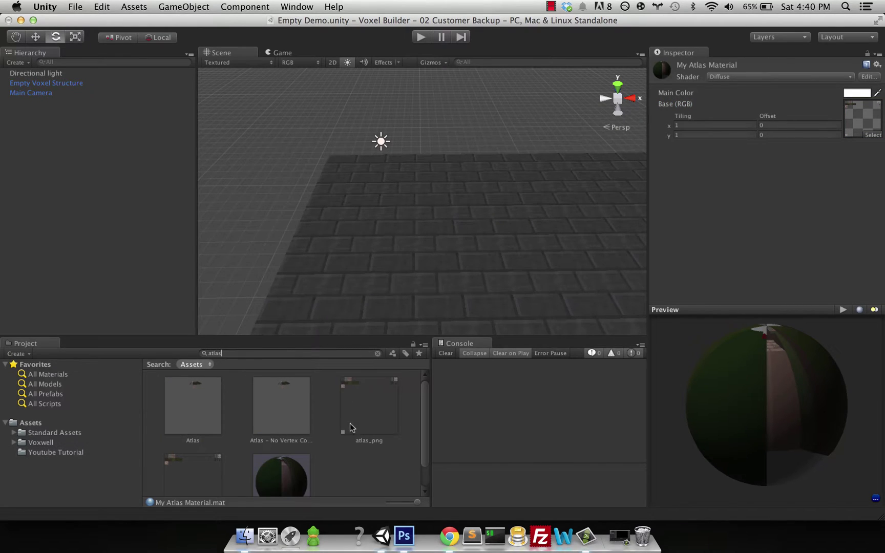
pyautogui.doubleClick(186, 449)
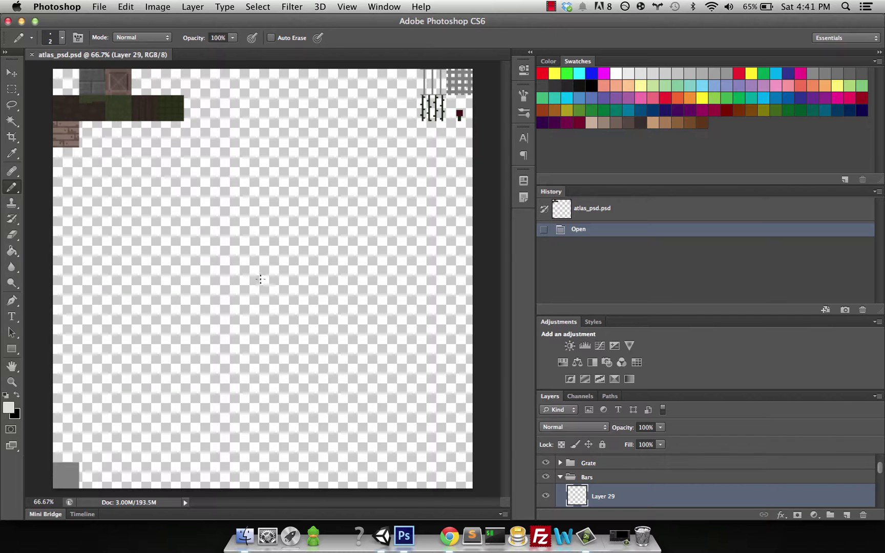
pyautogui.press('super+Tab')
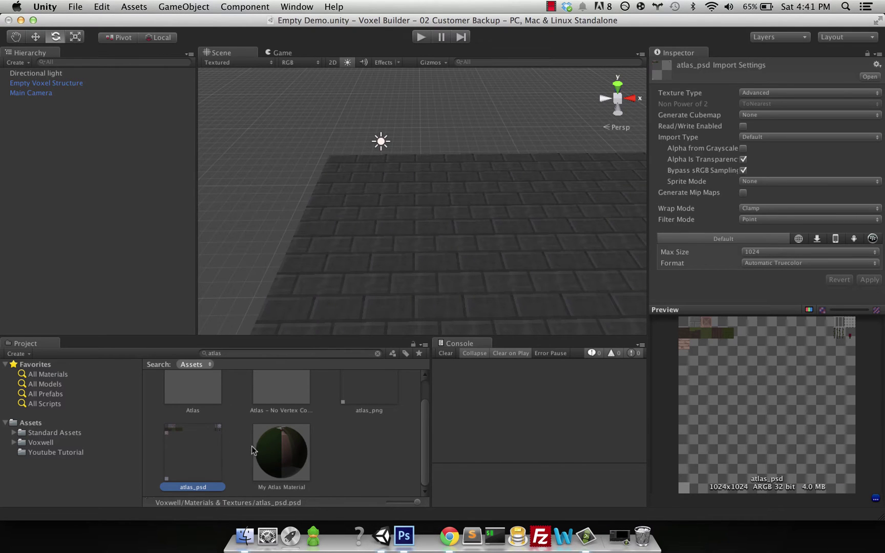
pyautogui.click(365, 453)
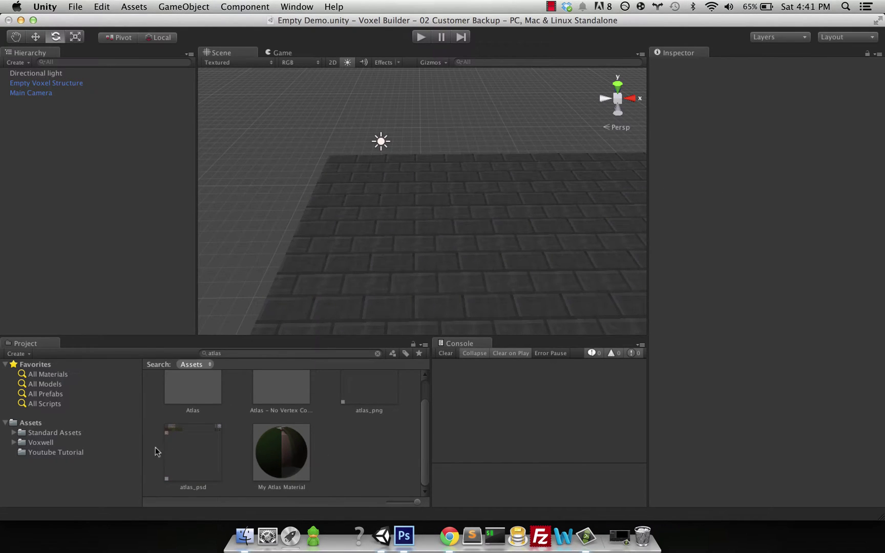
# Examine the Texture Type, Wrap Mode and Filter Mode options in the import settings of atlas_psd.
pyautogui.click(173, 454)
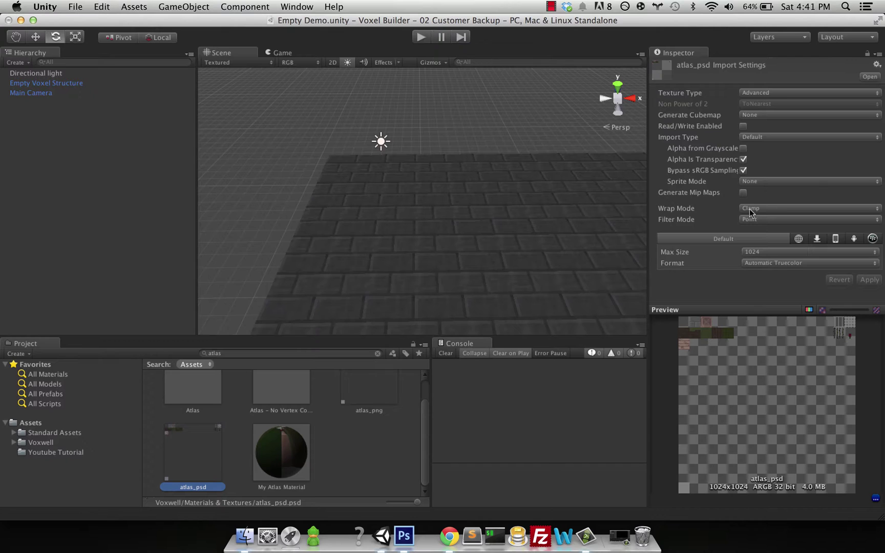
pyautogui.click(752, 93)
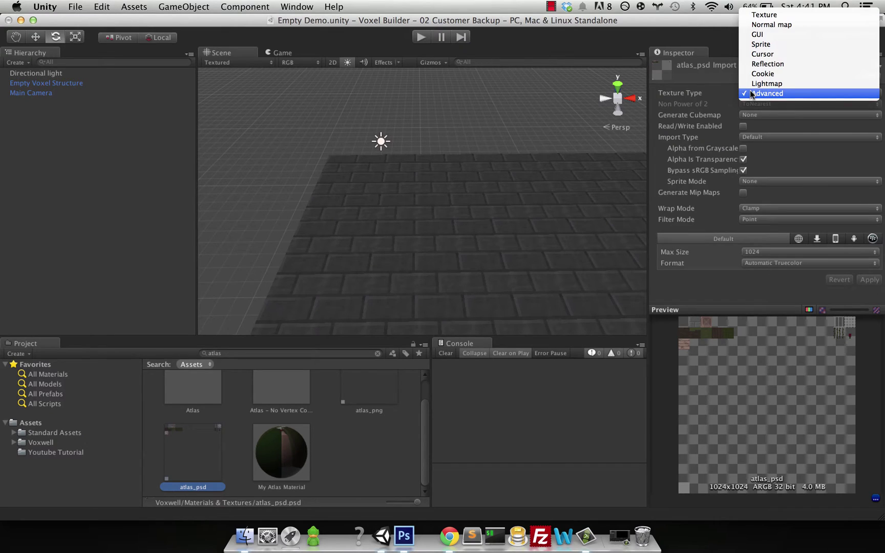
pyautogui.click(752, 93)
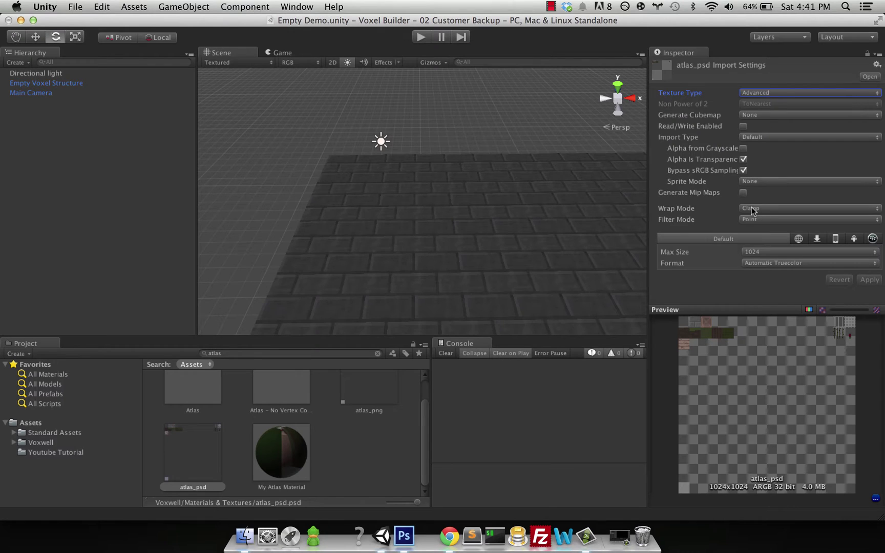
pyautogui.click(753, 209)
pyautogui.click(753, 209)
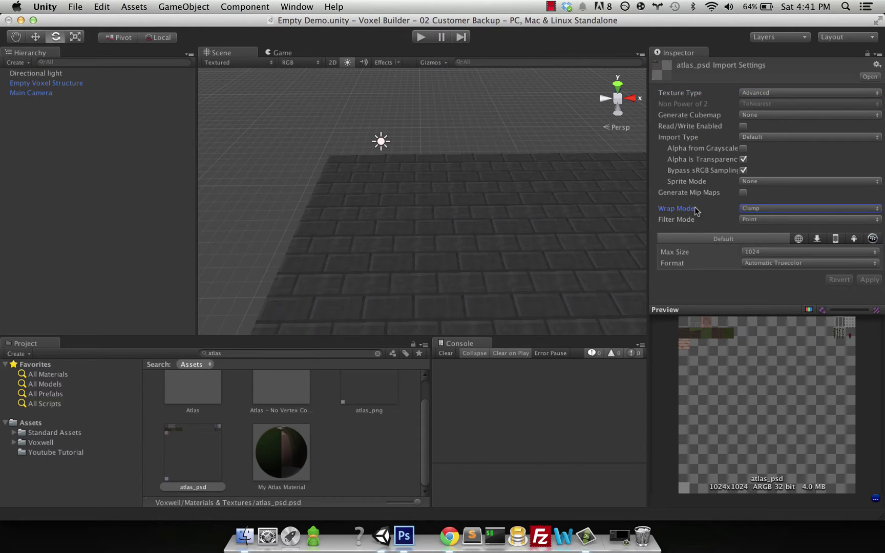
pyautogui.click(761, 223)
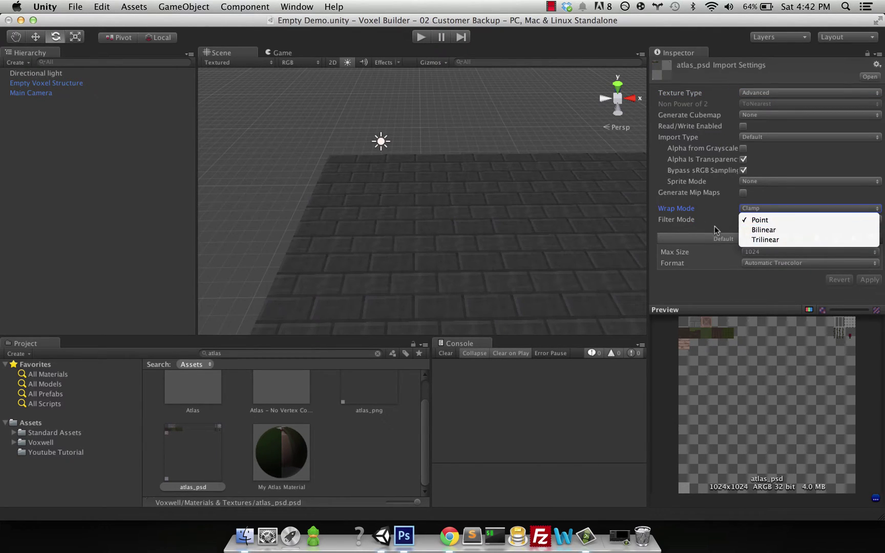
pyautogui.click(690, 221)
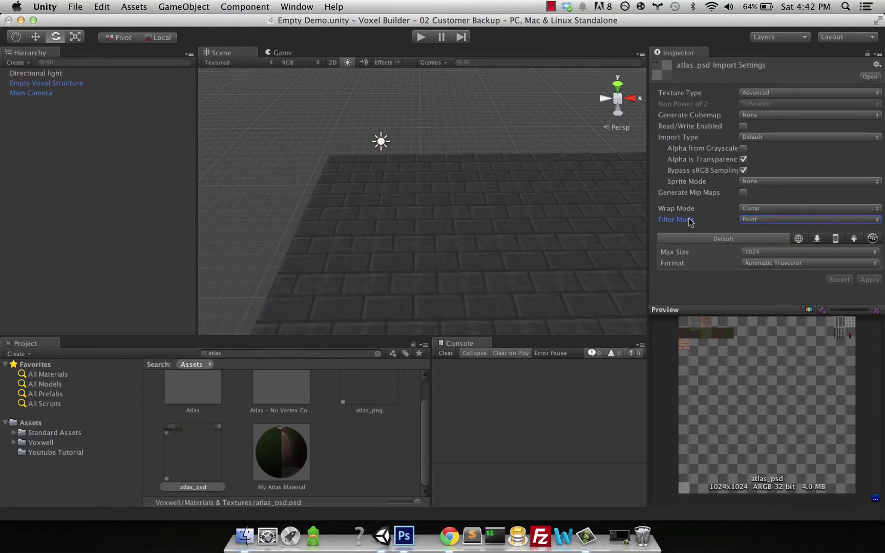
# Assign My Atlas Material as the Atlas Material of My Voxel Pallette in the Youtube Tutorial folder.
pyautogui.click(298, 461)
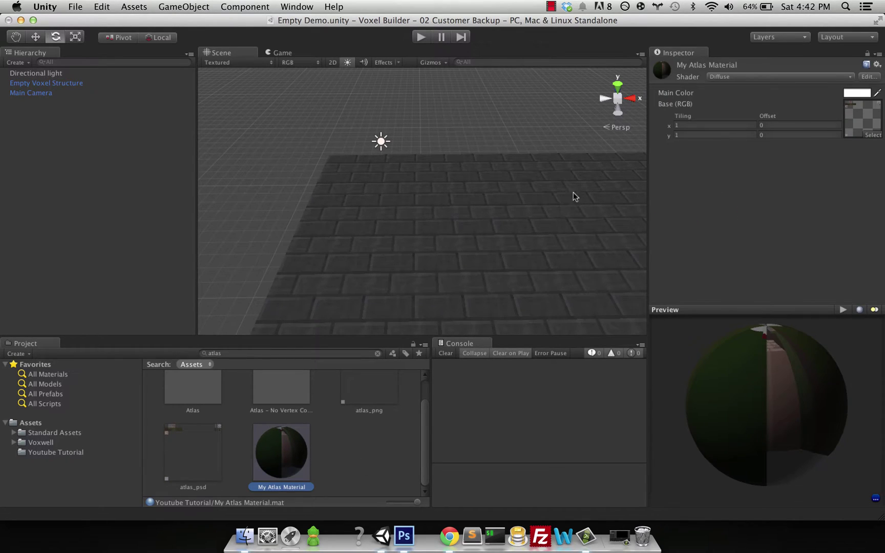
pyautogui.click(37, 454)
pyautogui.click(268, 431)
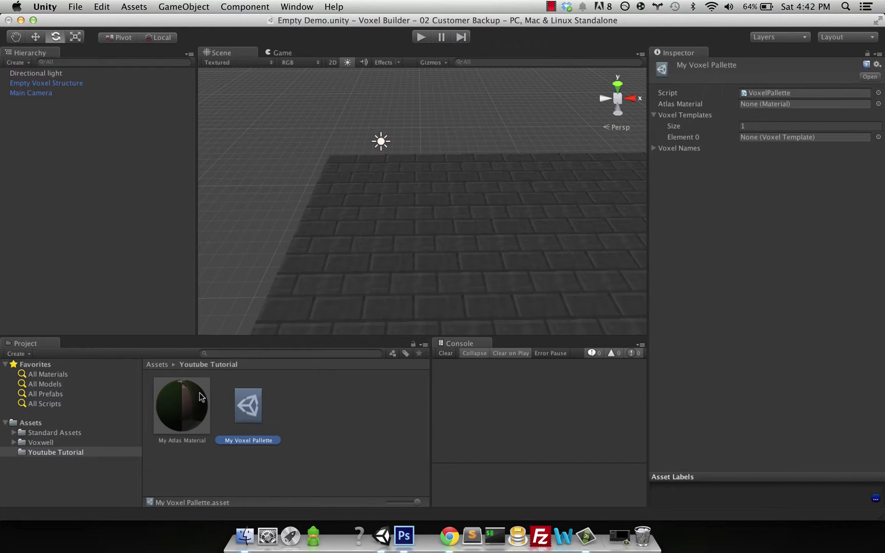
pyautogui.moveTo(201, 397); pyautogui.dragTo(763, 106)
# Set the Voxel Templates size of My Voxel Pallette to 4.
pyautogui.click(755, 126)
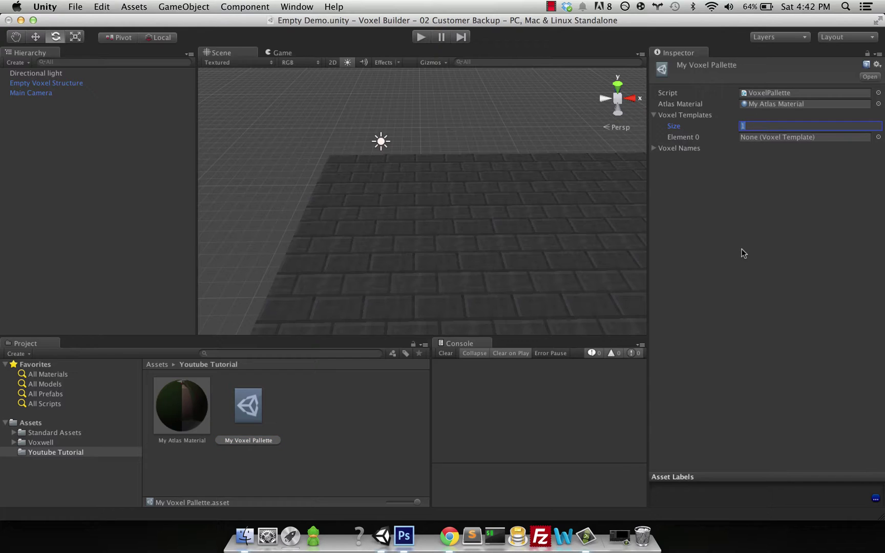
pyautogui.write('4')
pyautogui.press('Return')
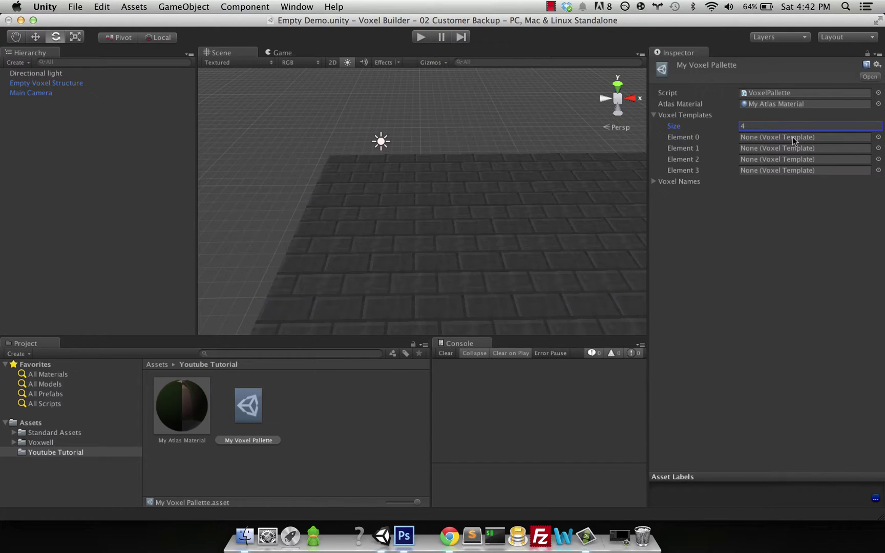
# Assign the Empty voxel template to Element 0 of My Voxel Pallette.
pyautogui.click(878, 137)
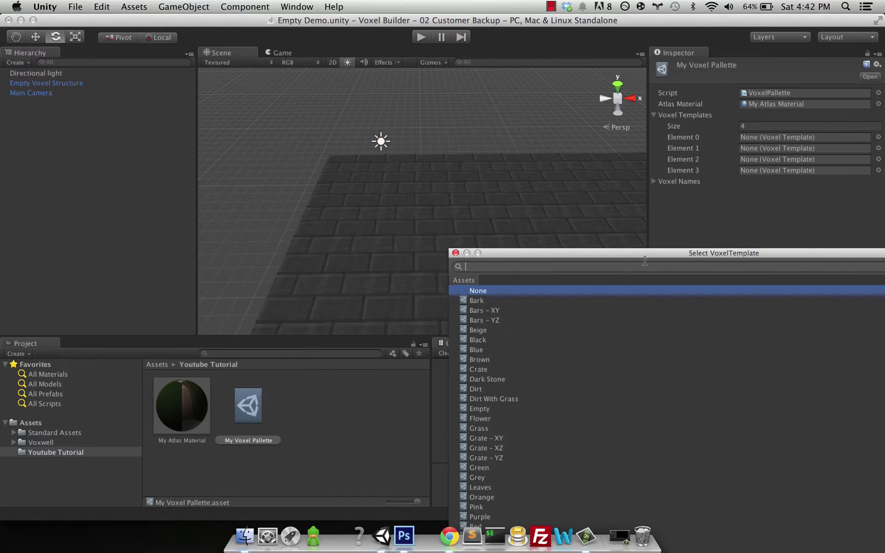
pyautogui.write('empt')
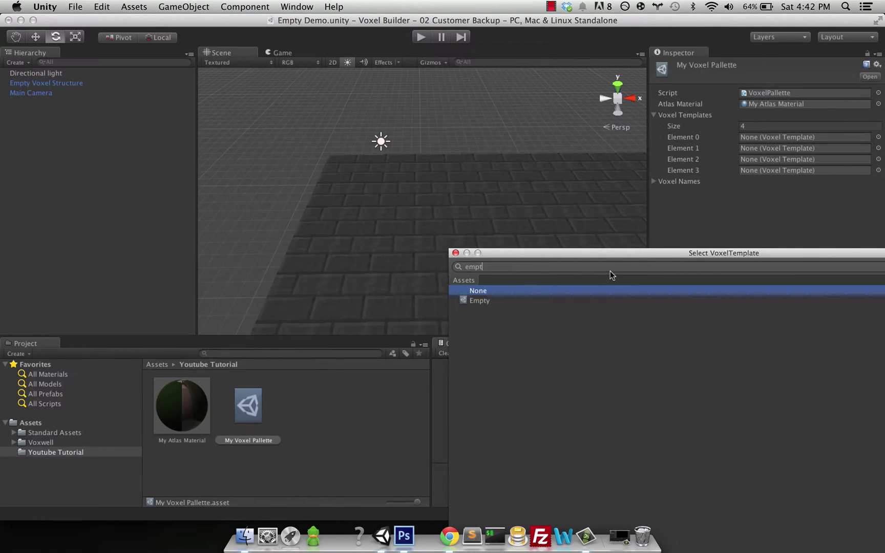
pyautogui.click(481, 300)
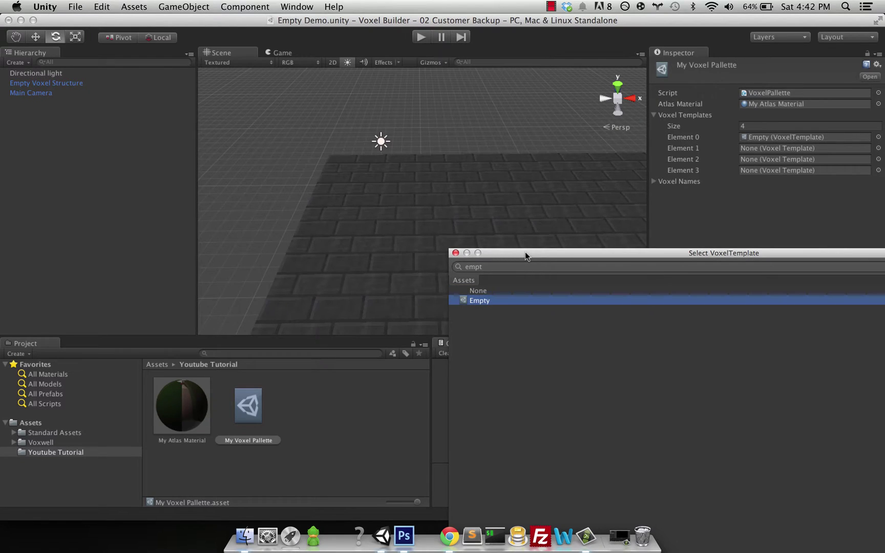
pyautogui.moveTo(525, 252); pyautogui.dragTo(246, 161)
pyautogui.doubleClick(192, 210)
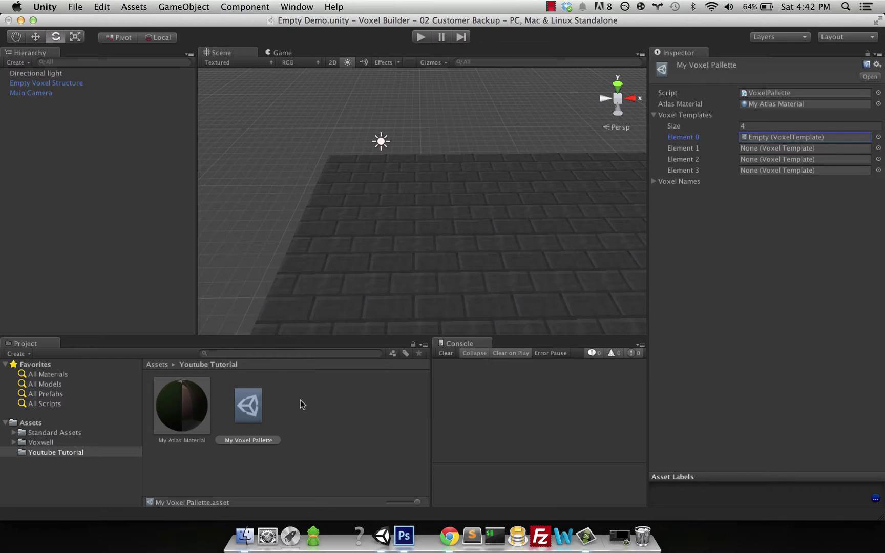
# Create a Voxel Template asset named "My Stone Template" in the Youtube Tutorial folder.
pyautogui.click(310, 417)
pyautogui.rightClick(310, 418)
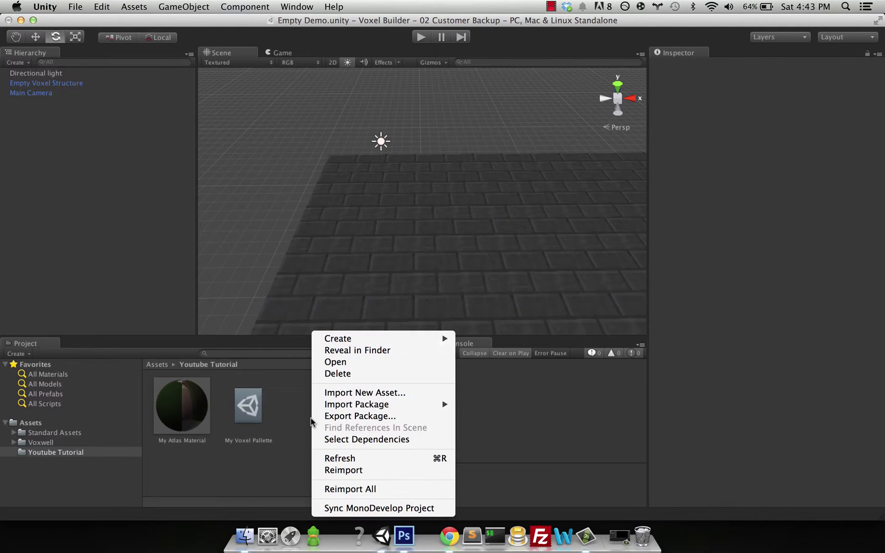
pyautogui.moveTo(363, 341)
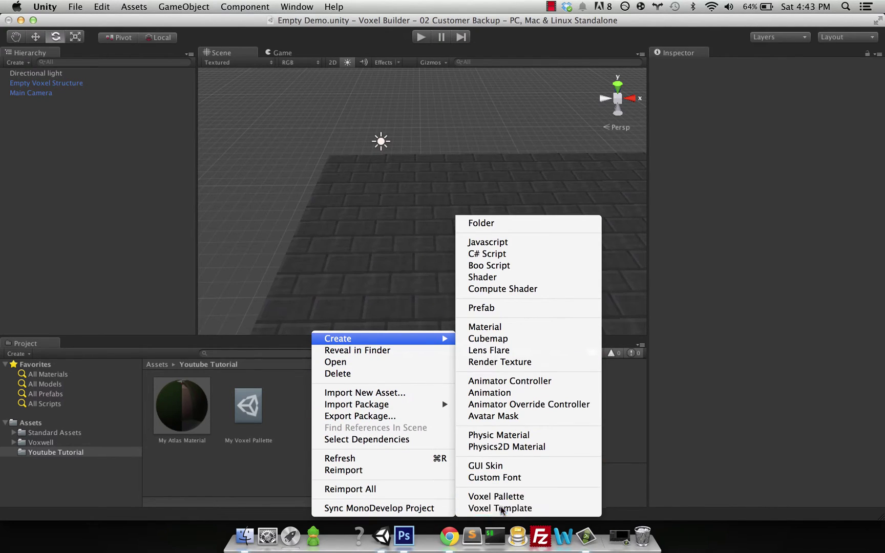
pyautogui.click(501, 508)
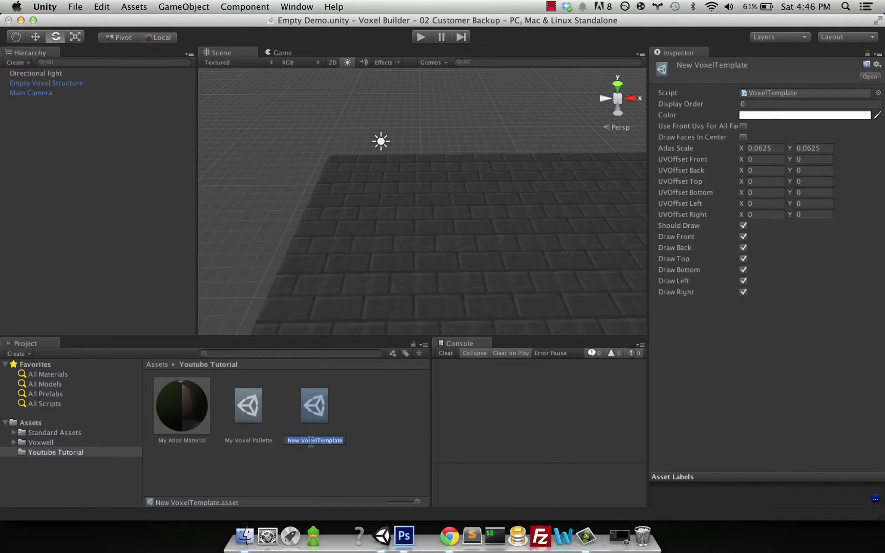
pyautogui.write('My Stone Template')
pyautogui.press('Return')
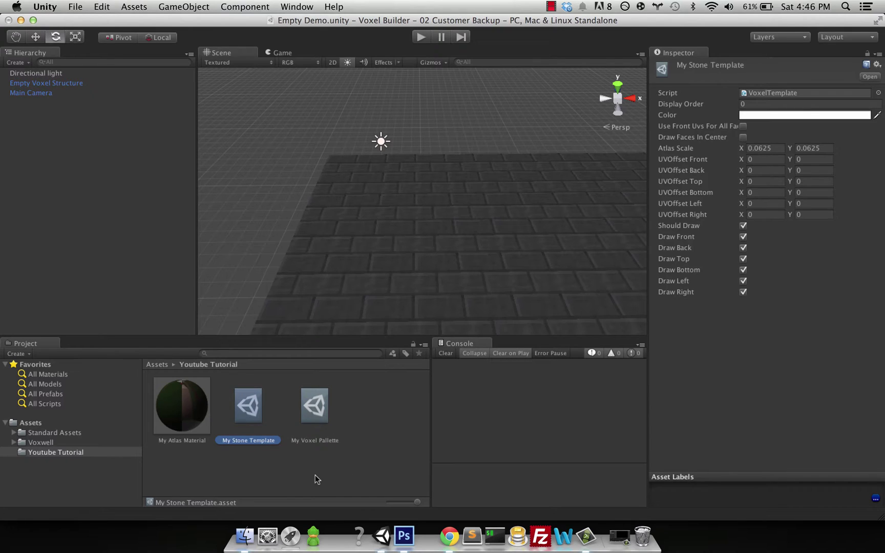
# Assign My Stone Template to Element 1 of My Voxel Pallette.
pyautogui.click(309, 415)
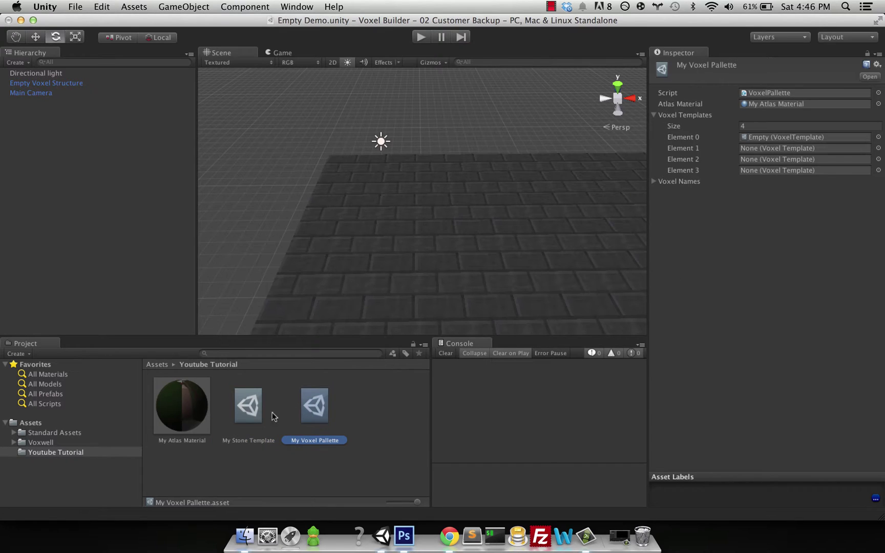
pyautogui.moveTo(240, 407); pyautogui.dragTo(767, 149)
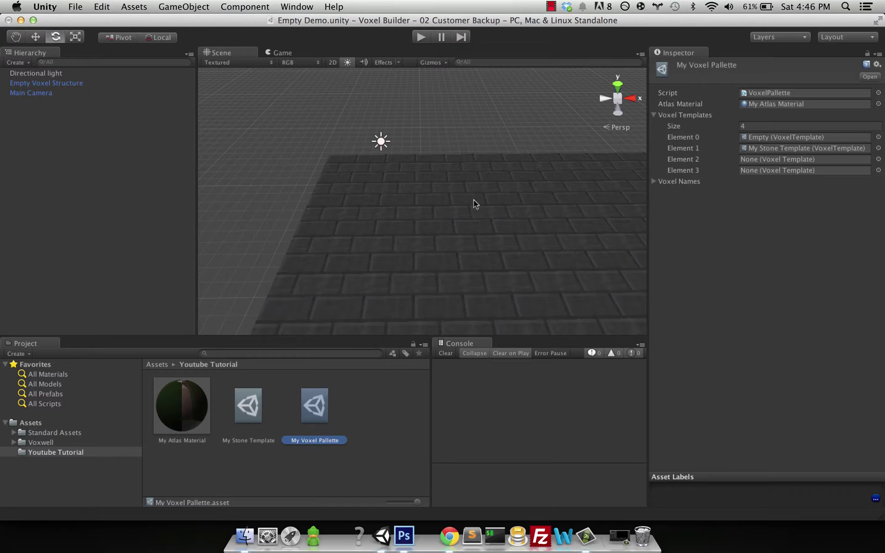
# Assign My Voxel Pallette as the palette of the Empty Voxel Structure.
pyautogui.click(456, 222)
pyautogui.scroll(-5, 443, 119)
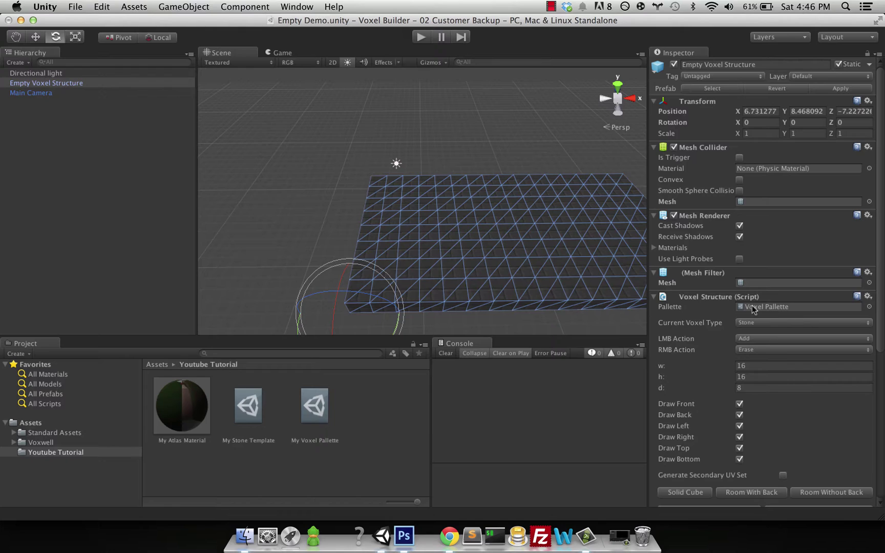
pyautogui.click(869, 306)
pyautogui.click(244, 210)
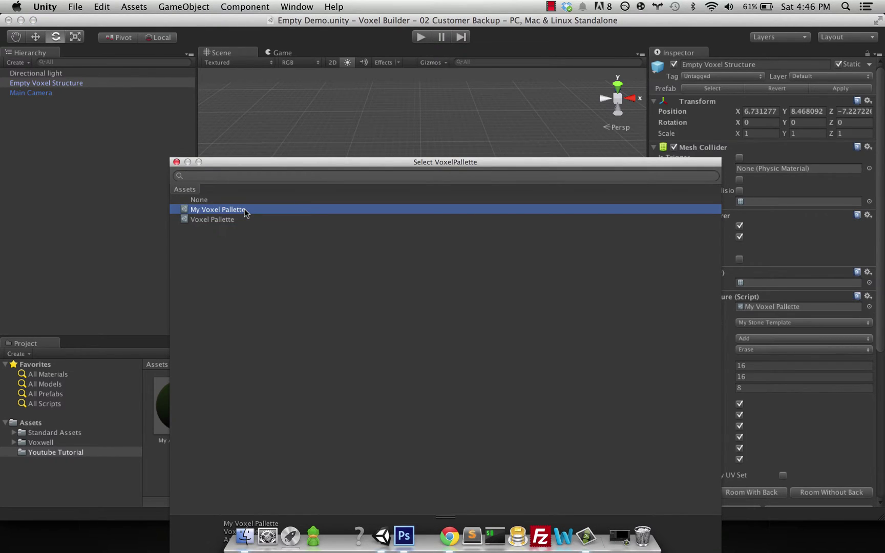
pyautogui.doubleClick(245, 210)
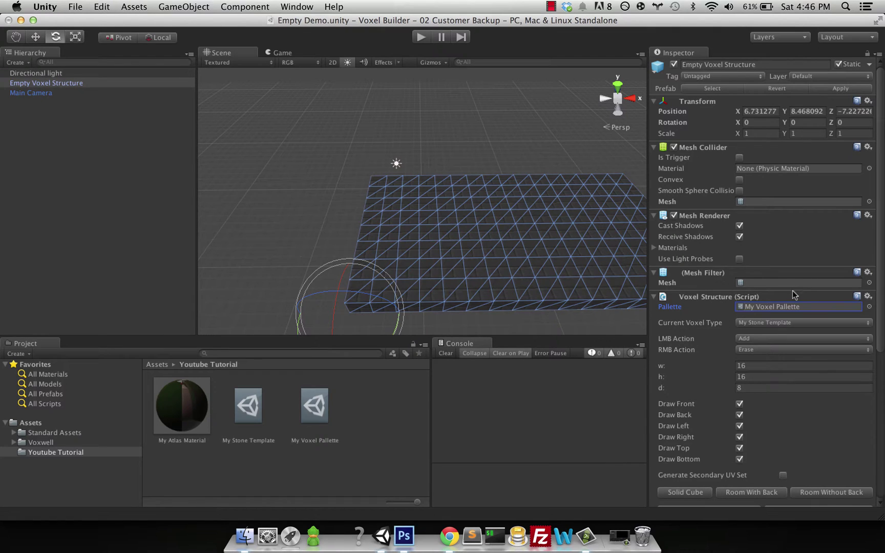
# Keep My Stone Template as the current voxel type and redraw the Empty Voxel Structure.
pyautogui.click(767, 324)
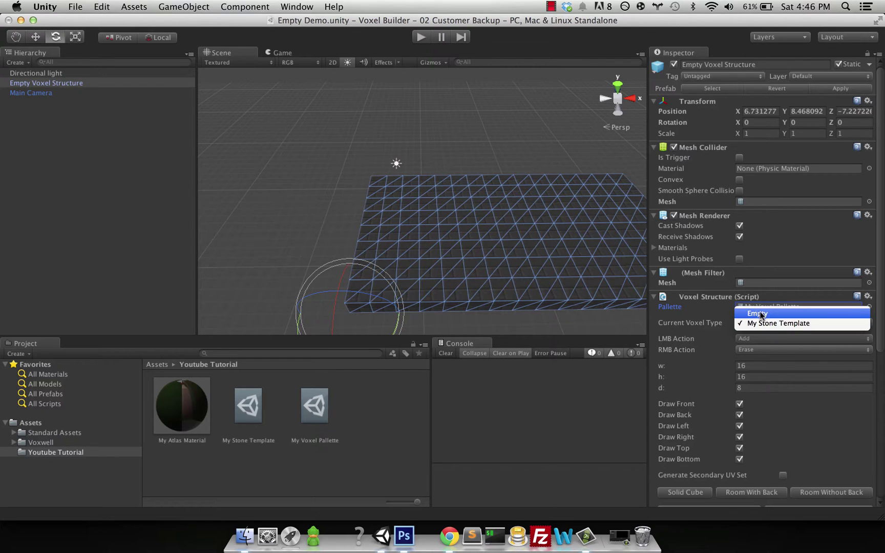
pyautogui.click(521, 161)
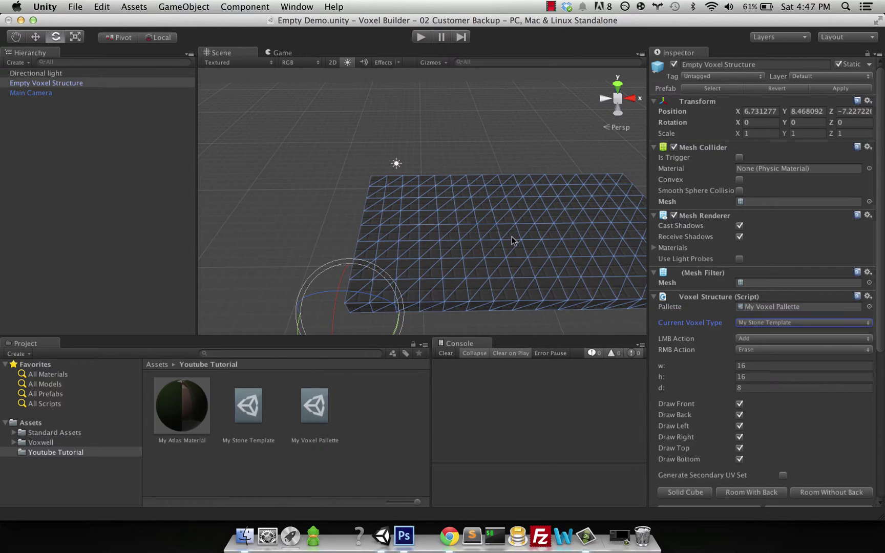
pyautogui.scroll(-5, 755, 445)
pyautogui.click(751, 454)
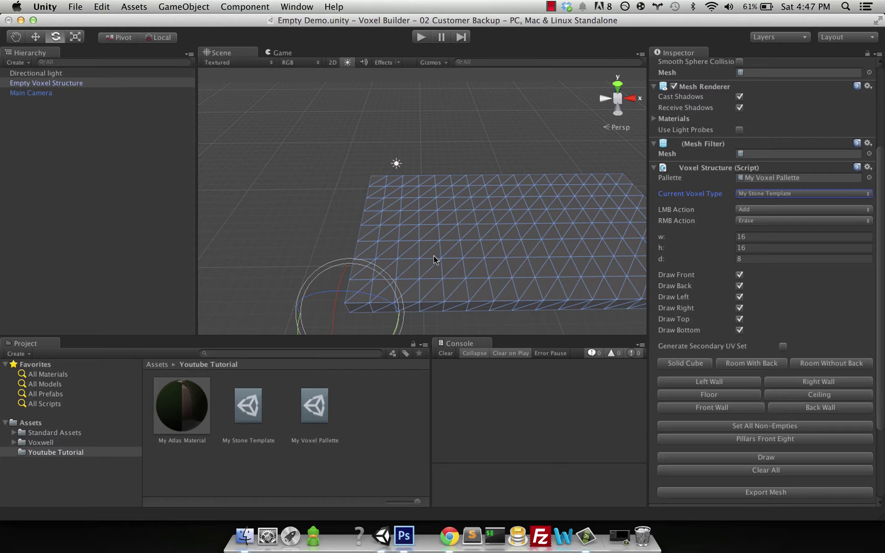
# Inspect My Stone Template's Atlas Scale and calculate 1/16 in Spotlight to check it.
pyautogui.click(242, 409)
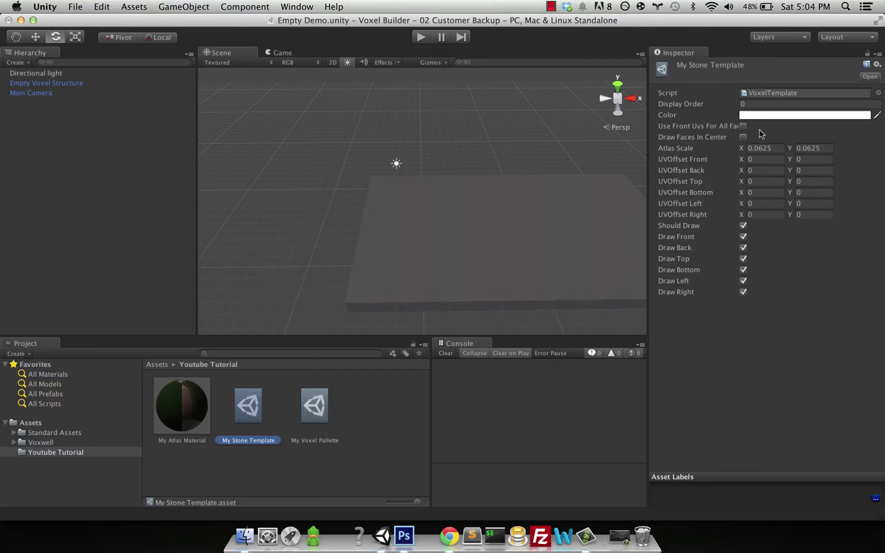
pyautogui.click(769, 148)
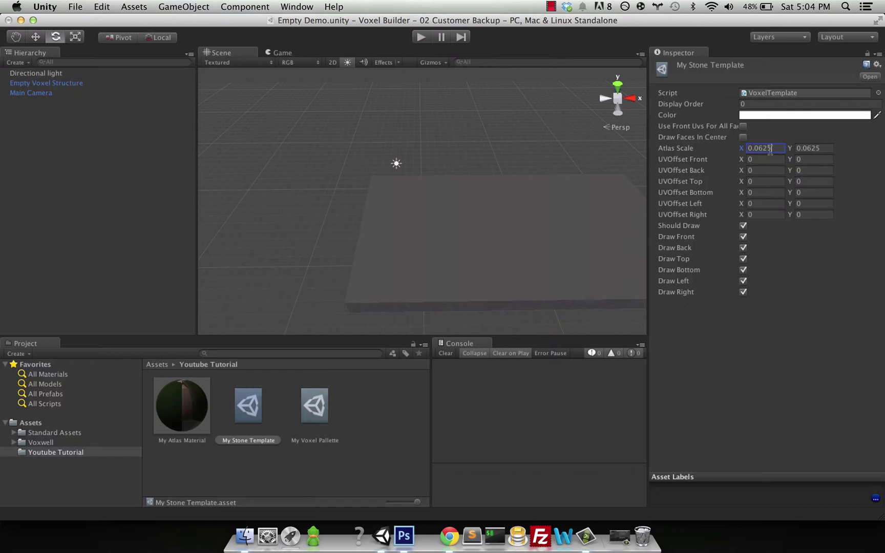
pyautogui.press('super+space')
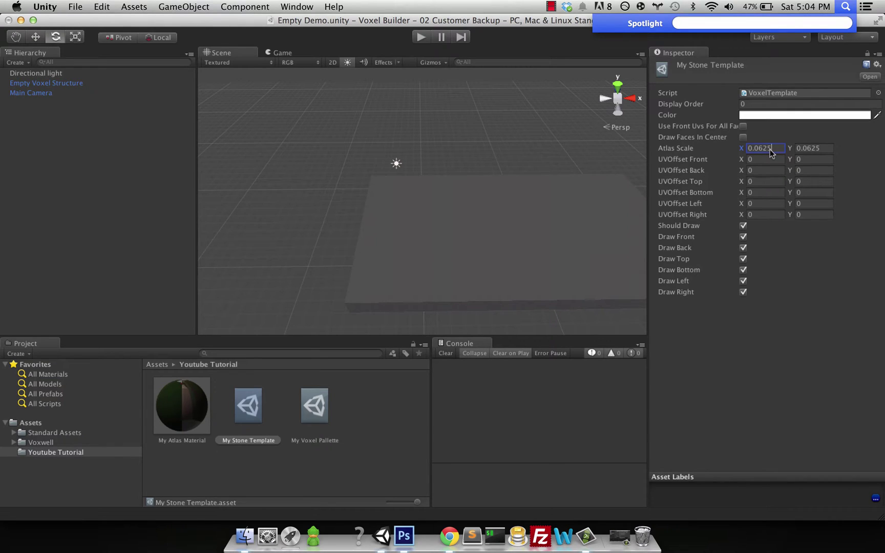
pyautogui.write('1/16')
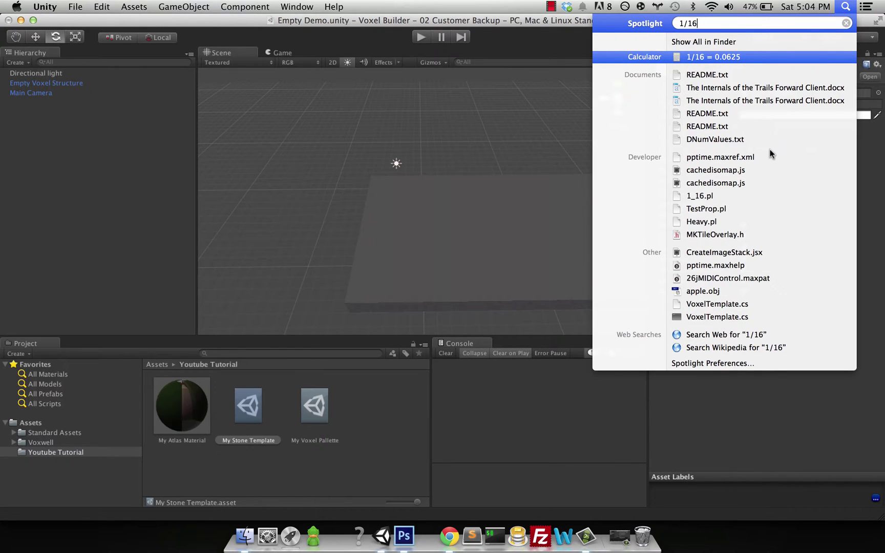
pyautogui.press('Escape')
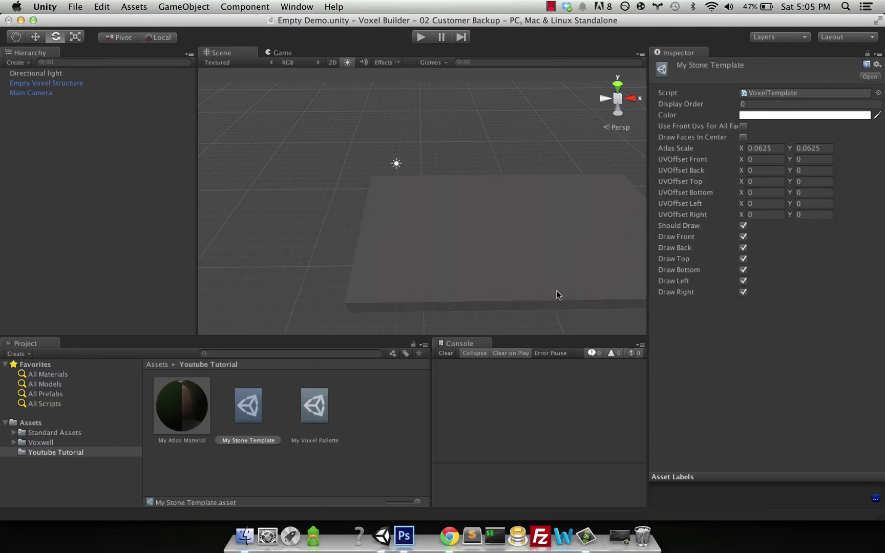
# Search the project for "atlas" and open atlas_psd in Photoshop to view its tile layout.
pyautogui.click(326, 353)
pyautogui.write('atlas')
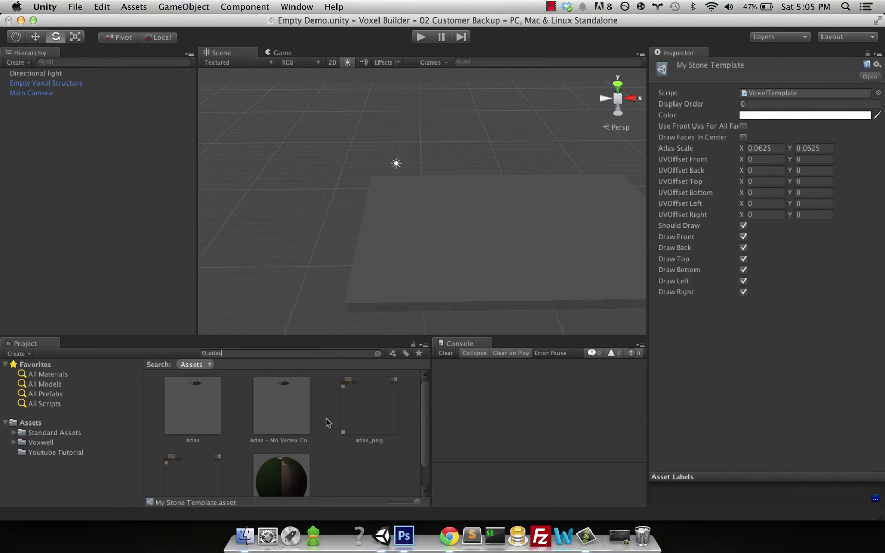
pyautogui.scroll(-1, 359, 418)
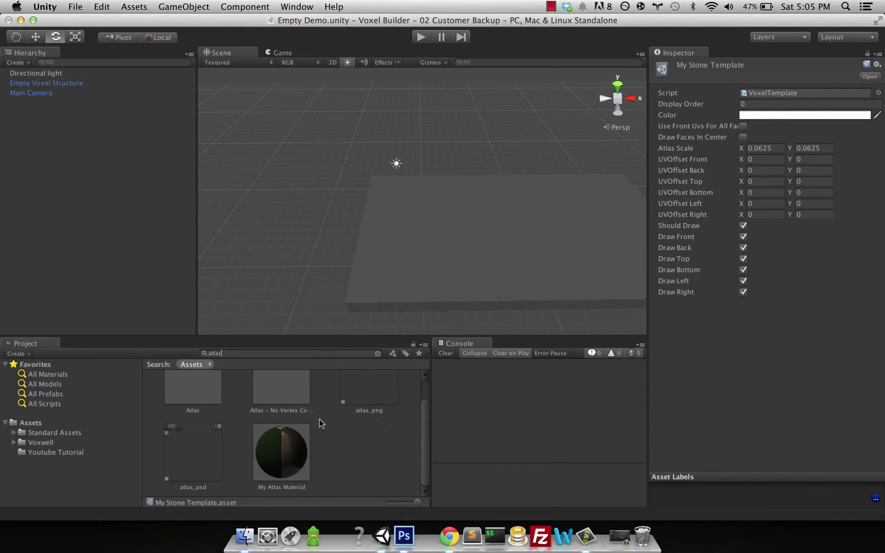
pyautogui.doubleClick(198, 459)
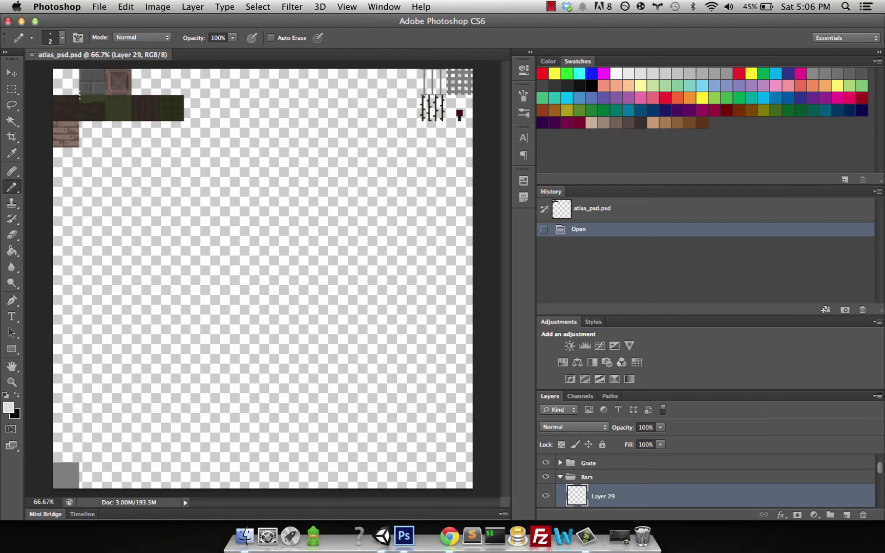
# Switch back to Unity, find My Stone Template and set its UVOffset Front to X 0.0625 and Y 0.9375.
pyautogui.press('super+Tab')
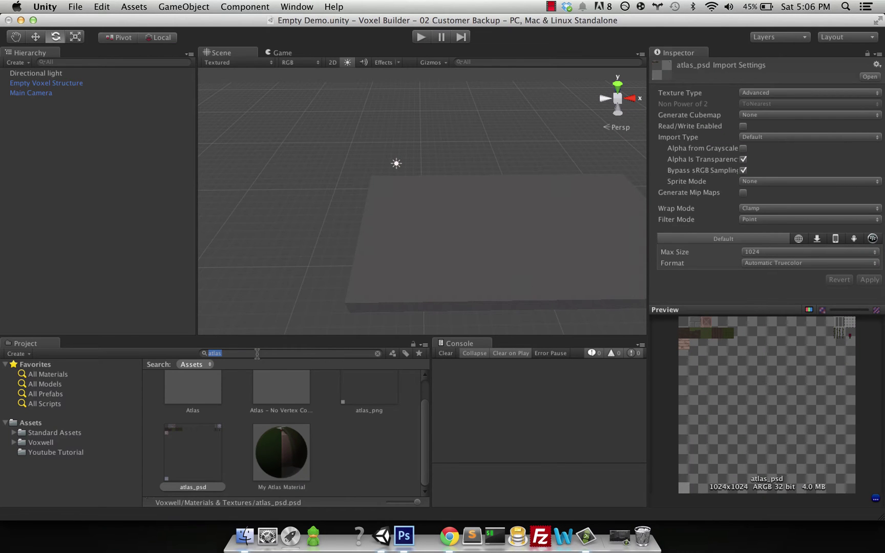
pyautogui.write('my')
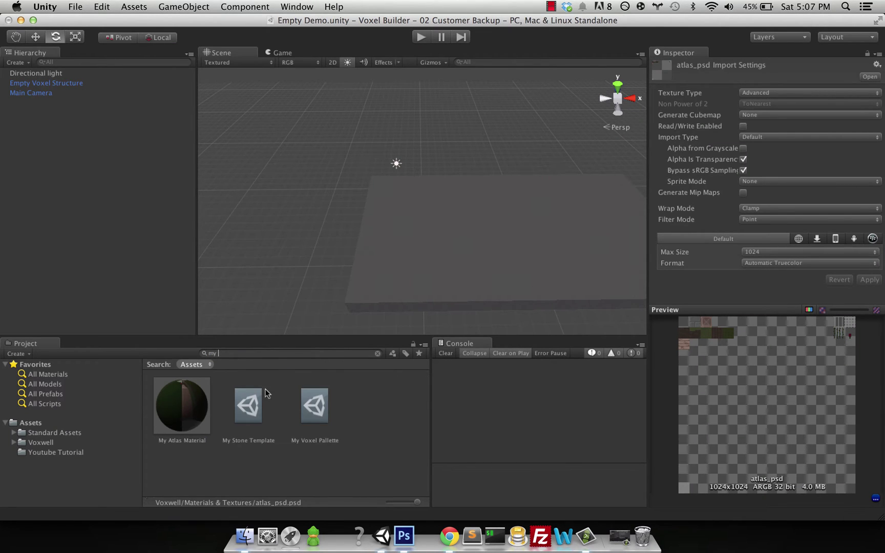
pyautogui.click(245, 410)
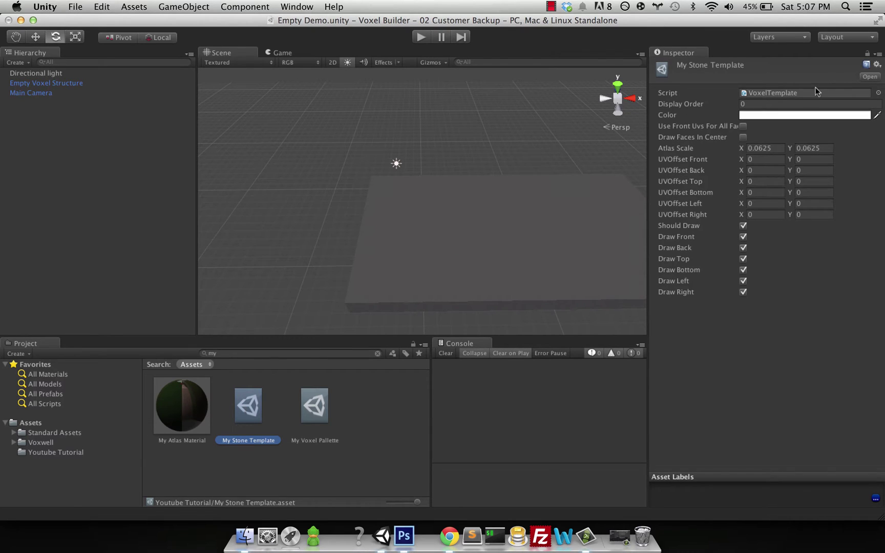
pyautogui.click(762, 159)
pyautogui.click(758, 164)
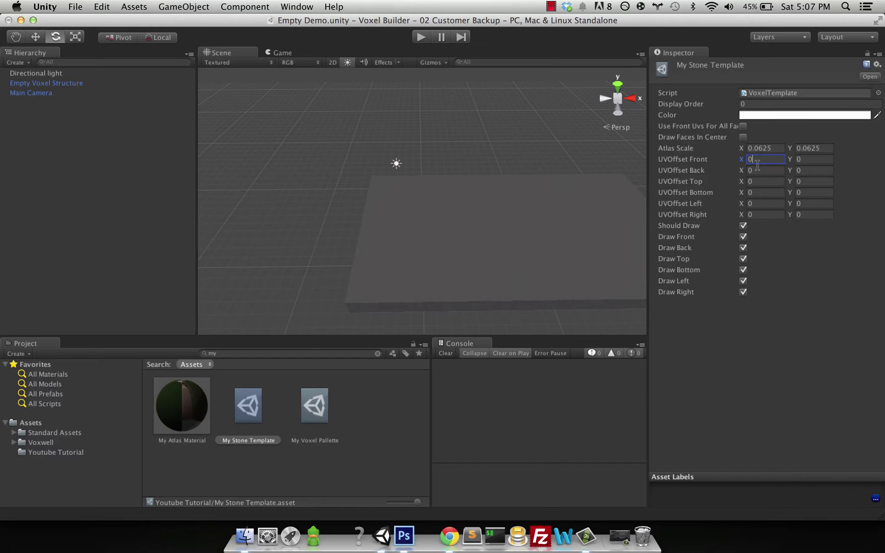
pyautogui.write('.0625')
pyautogui.press('Tab')
pyautogui.write('0.9375')
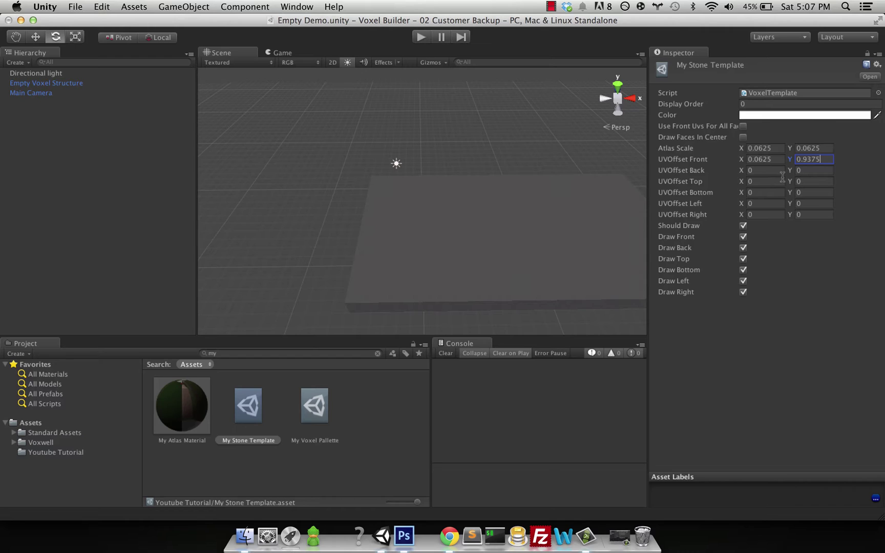
# Enable using the front UVs for all faces on My Stone Template and redraw the Empty Voxel Structure.
pyautogui.click(771, 160)
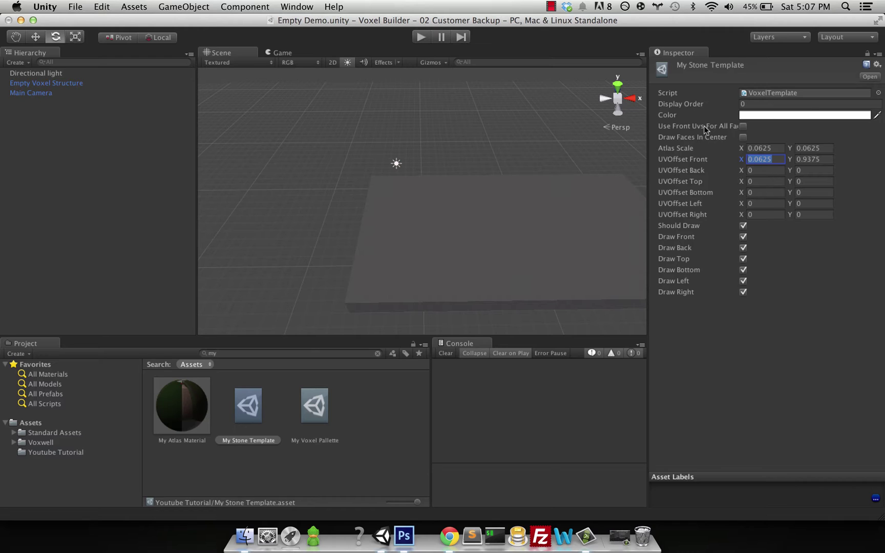
pyautogui.click(742, 126)
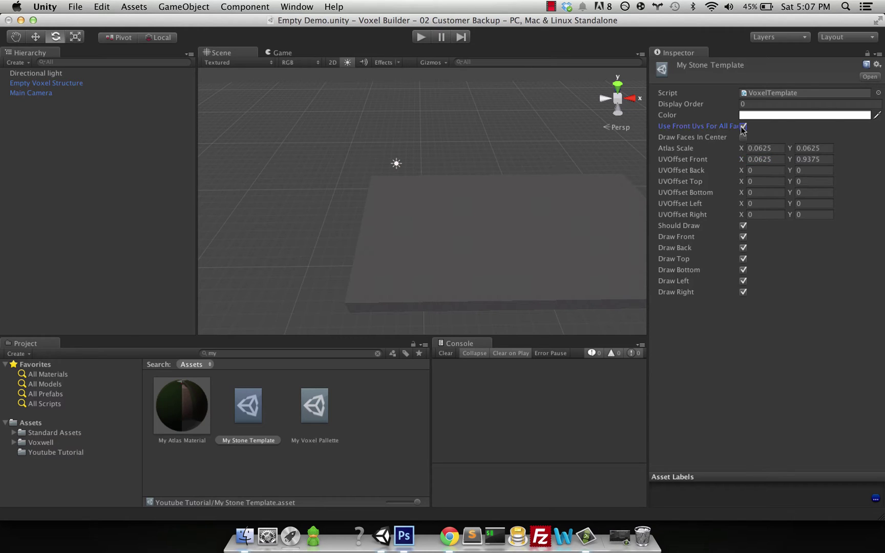
pyautogui.click(470, 224)
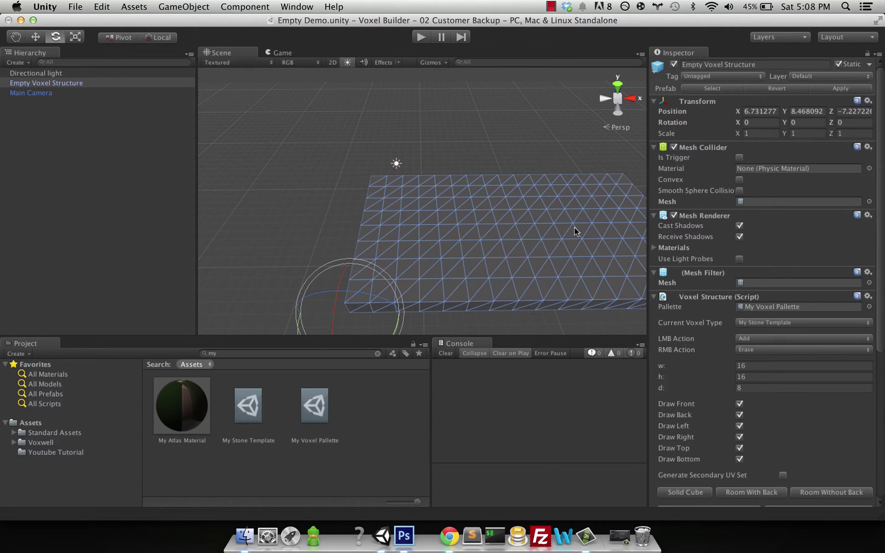
pyautogui.scroll(-5, 742, 378)
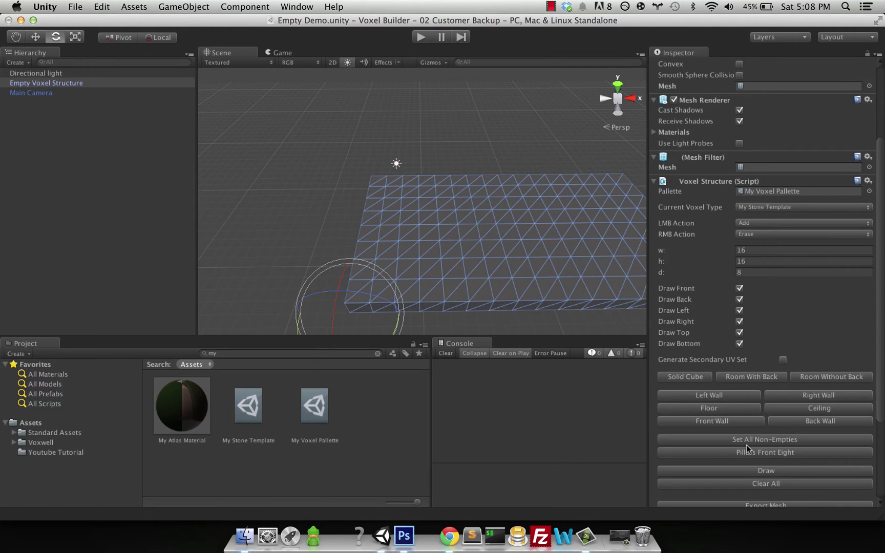
pyautogui.click(742, 469)
pyautogui.scroll(3, 479, 147)
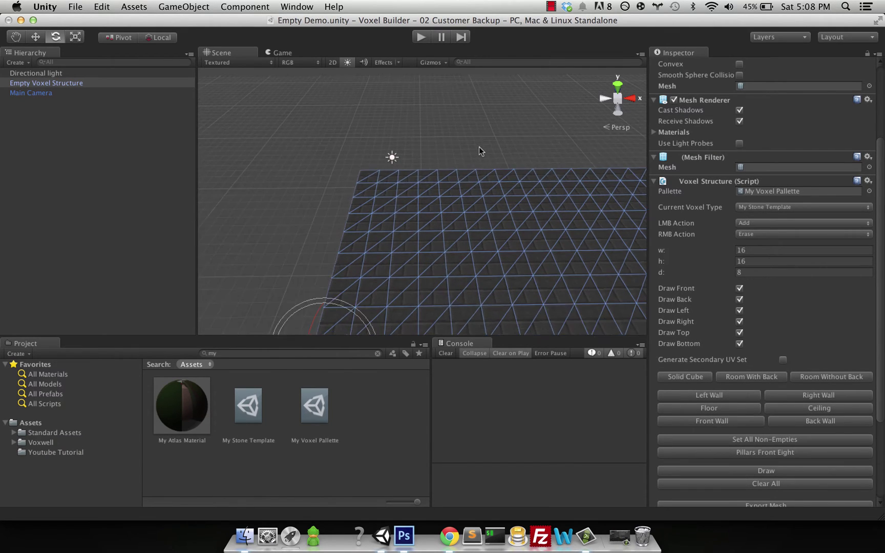
pyautogui.scroll(1, 479, 147)
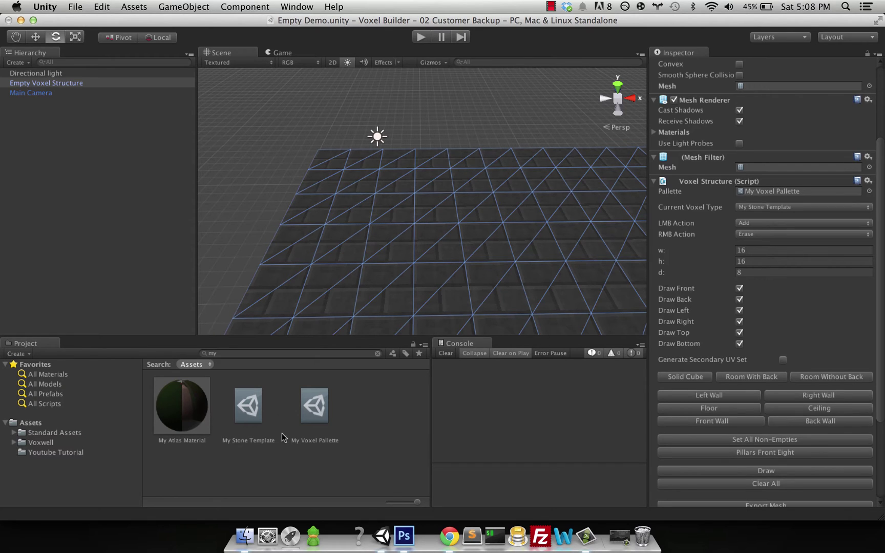
# Set My Stone Template's UVOffset Front X to 0.0725 and redraw the Empty Voxel Structure.
pyautogui.click(256, 421)
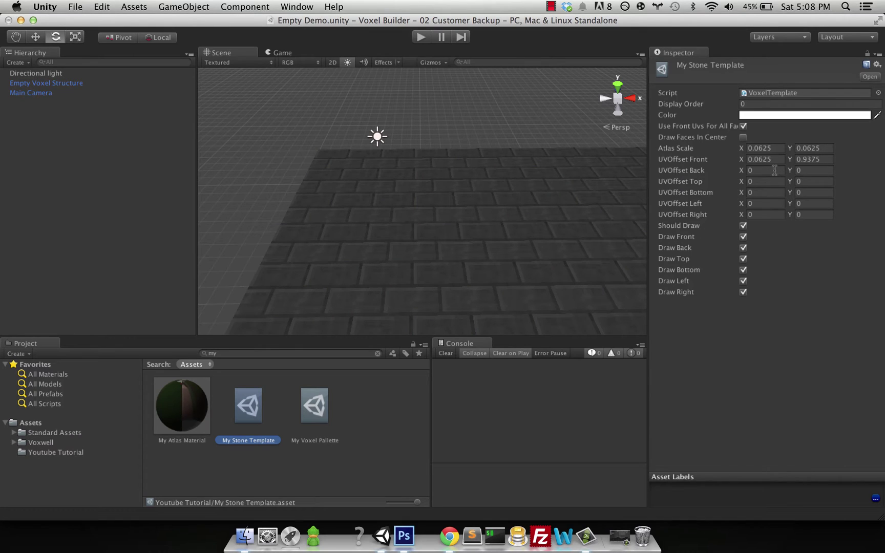
pyautogui.click(764, 159)
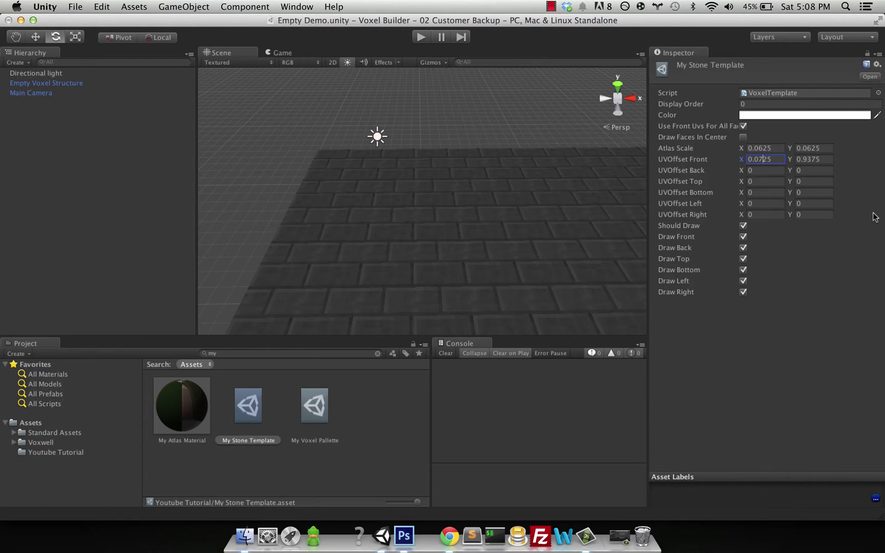
pyautogui.click(541, 126)
pyautogui.click(501, 228)
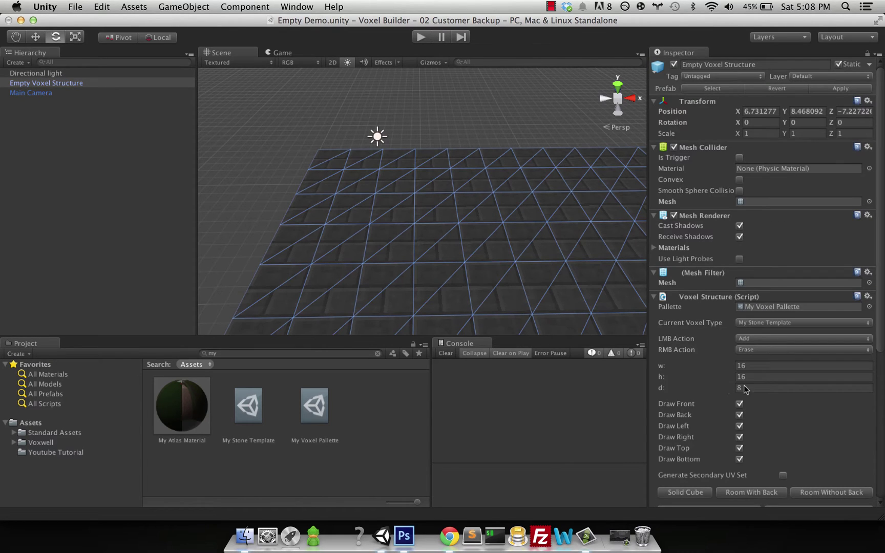
pyautogui.scroll(-4, 830, 410)
pyautogui.click(785, 470)
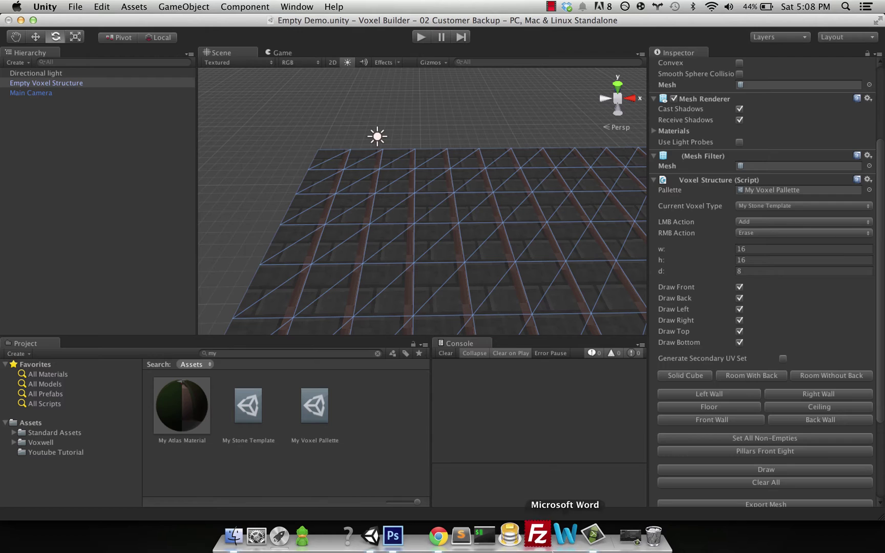
# Switch to Photoshop and examine the tiles next to the stone texture in atlas_psd.
pyautogui.click(401, 541)
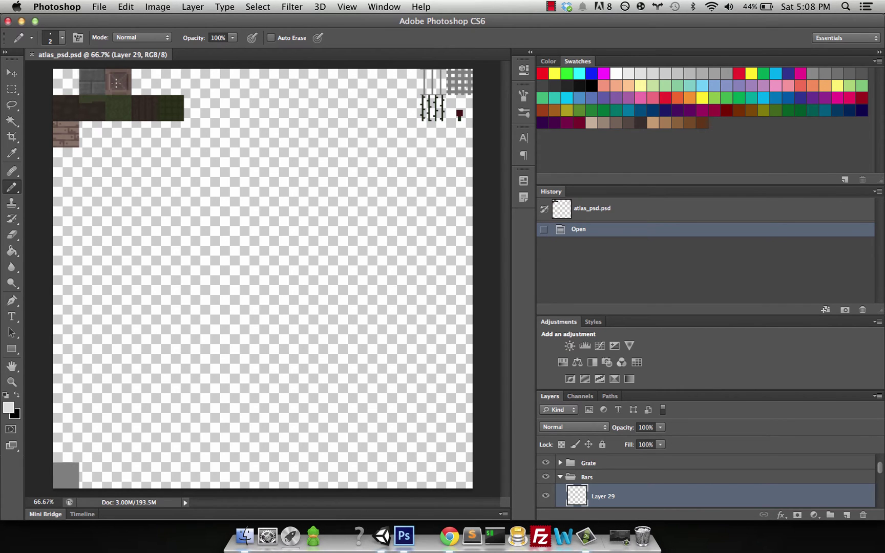
pyautogui.press('super+Tab')
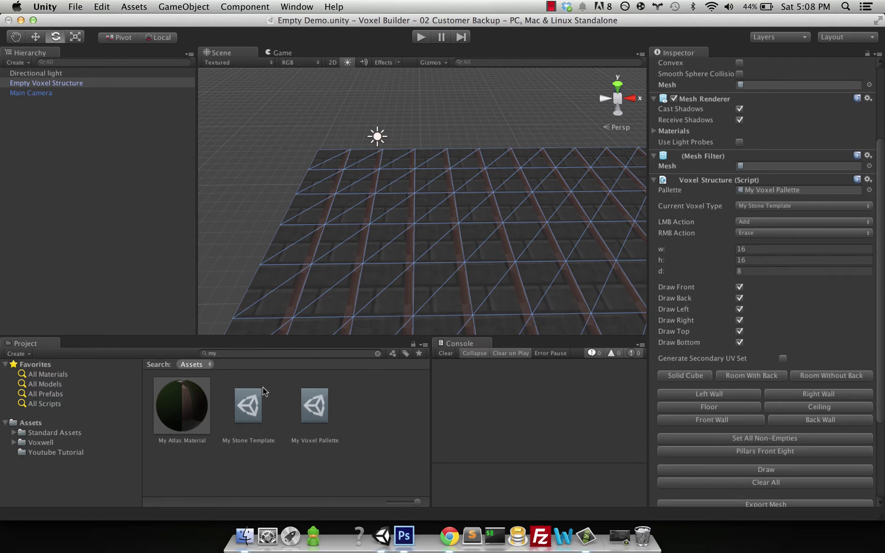
# Set My Stone Template's UVOffset Front X to 0.0625 in Unity and redraw the Empty Voxel Structure.
pyautogui.click(244, 426)
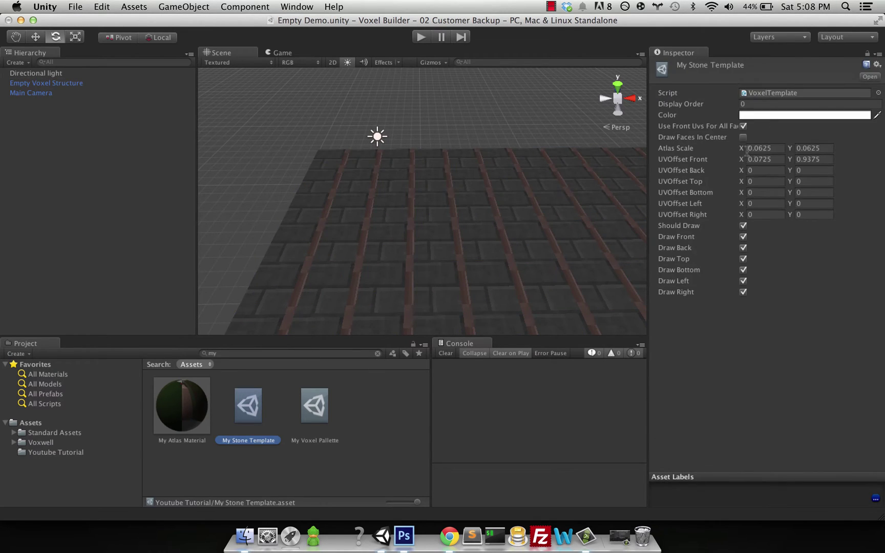
pyautogui.click(764, 159)
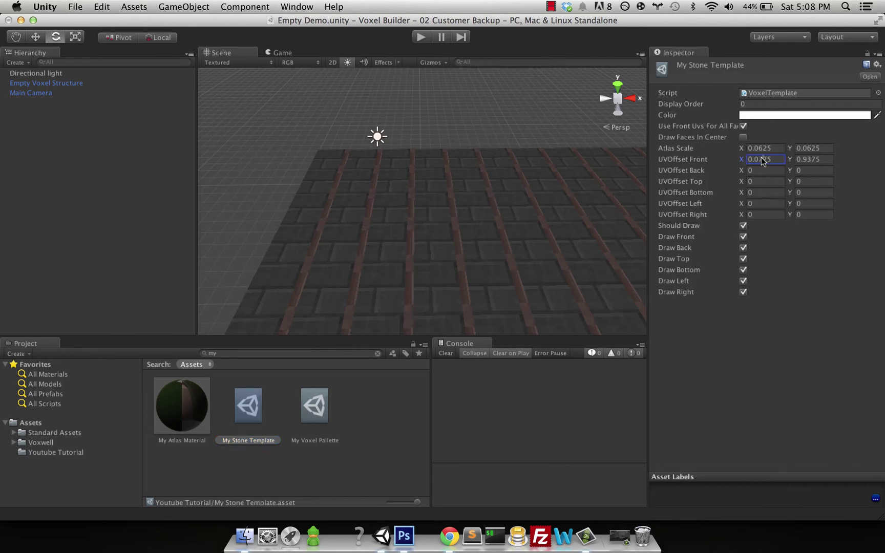
pyautogui.press('BackSpace')
pyautogui.write('6')
pyautogui.click(472, 84)
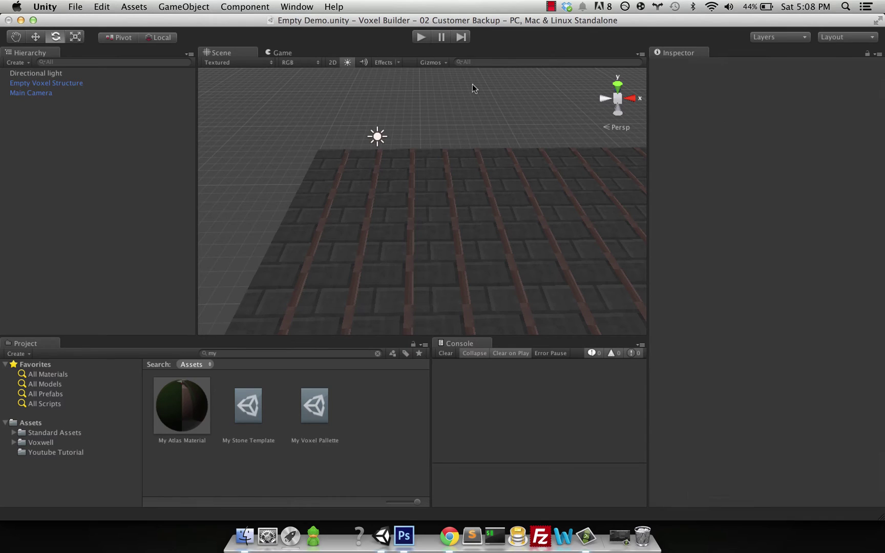
pyautogui.click(468, 194)
pyautogui.scroll(-5, 829, 416)
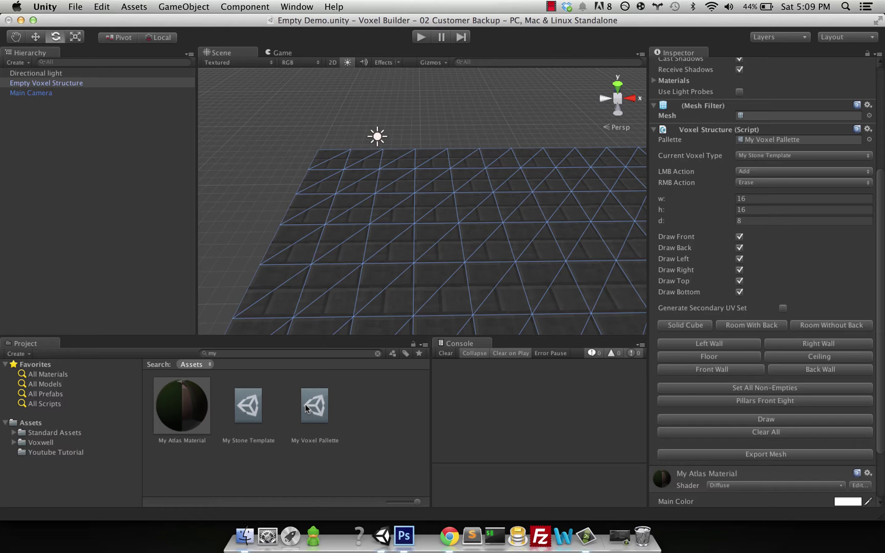
# Duplicate My Stone Template in the Youtube Tutorial folder and name the copy My Dark Stone Template.
pyautogui.click(348, 465)
pyautogui.rightClick(371, 437)
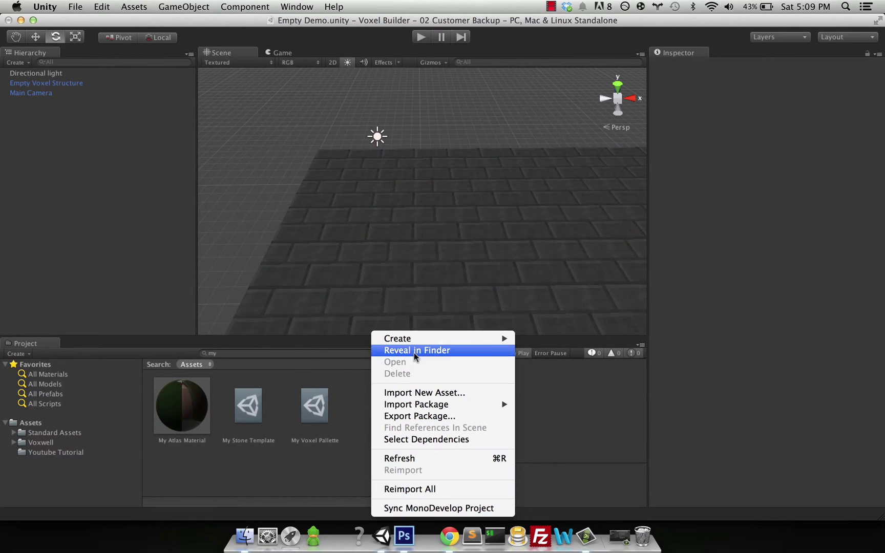
pyautogui.moveTo(410, 340)
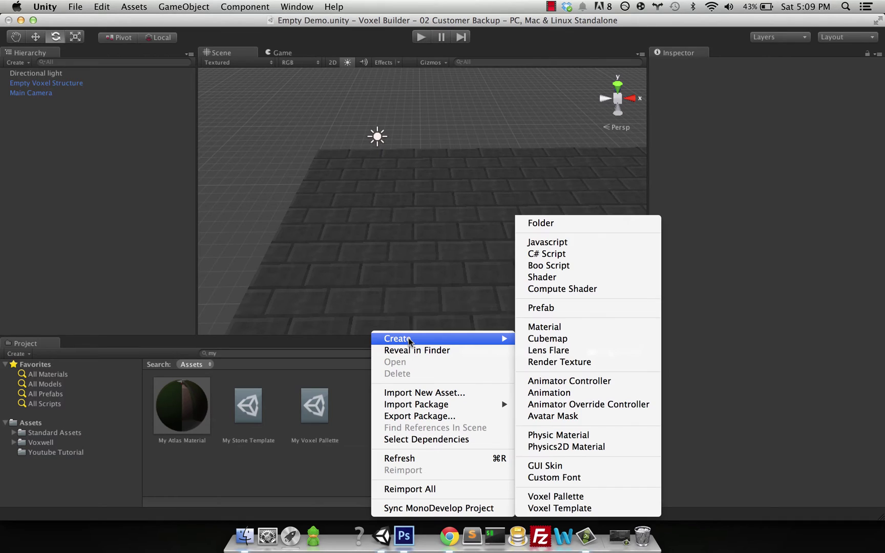
pyautogui.click(553, 506)
pyautogui.write('My D')
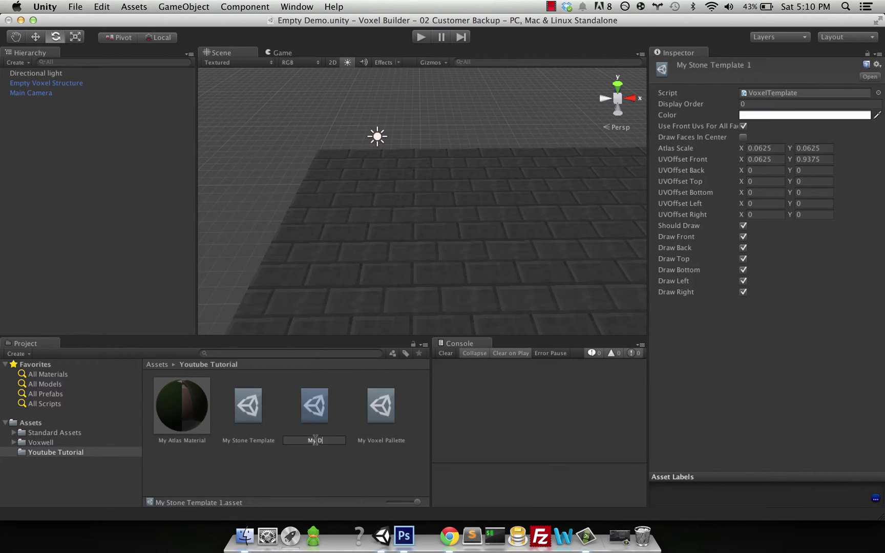
pyautogui.write('ark Stone')
pyautogui.write(' Template')
pyautogui.press('Return')
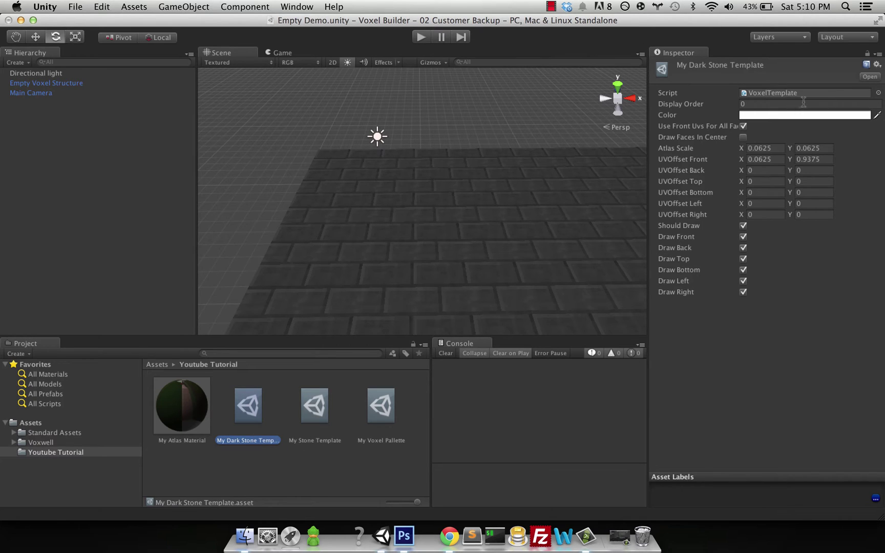
# Set My Dark Stone Template's color to dark grey, RGB 77, and assign the template to Element 2 of My Voxel Pallette.
pyautogui.click(778, 115)
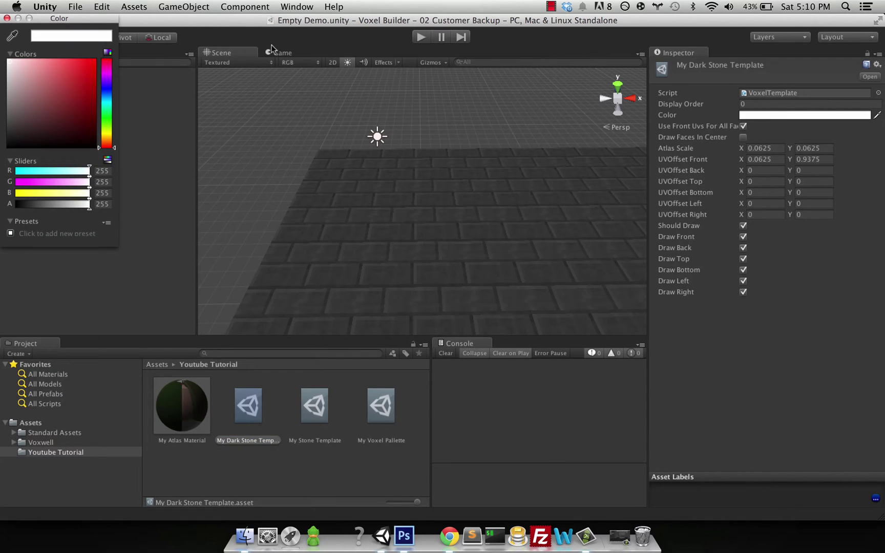
pyautogui.moveTo(10, 101); pyautogui.dragTo(1, 120)
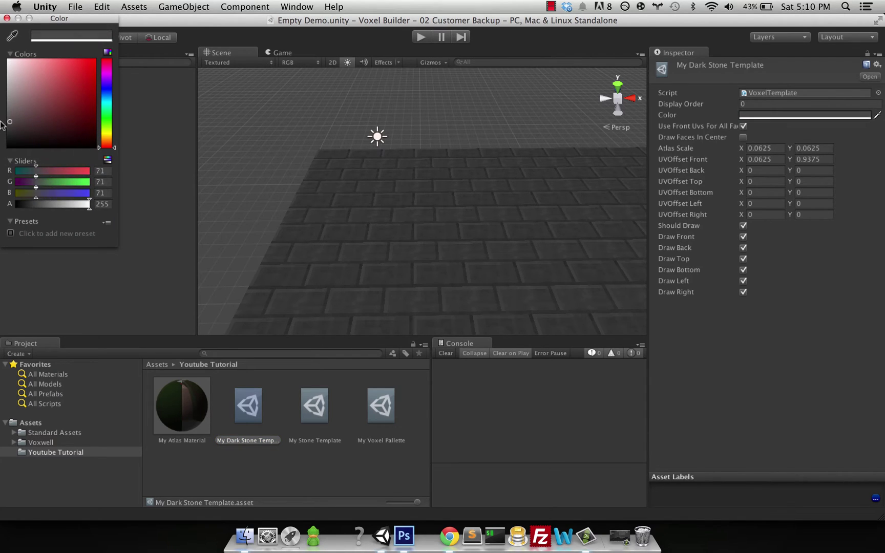
pyautogui.click(6, 19)
pyautogui.click(387, 413)
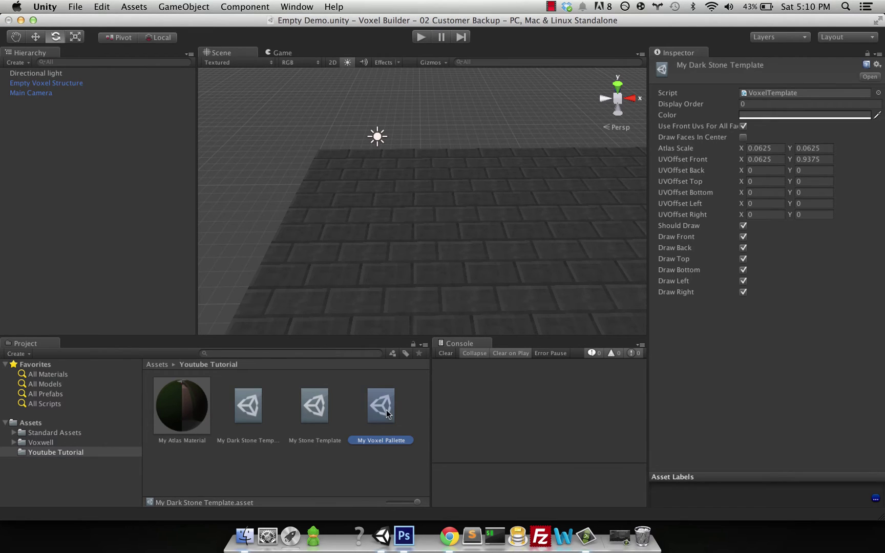
pyautogui.moveTo(248, 406); pyautogui.dragTo(759, 161)
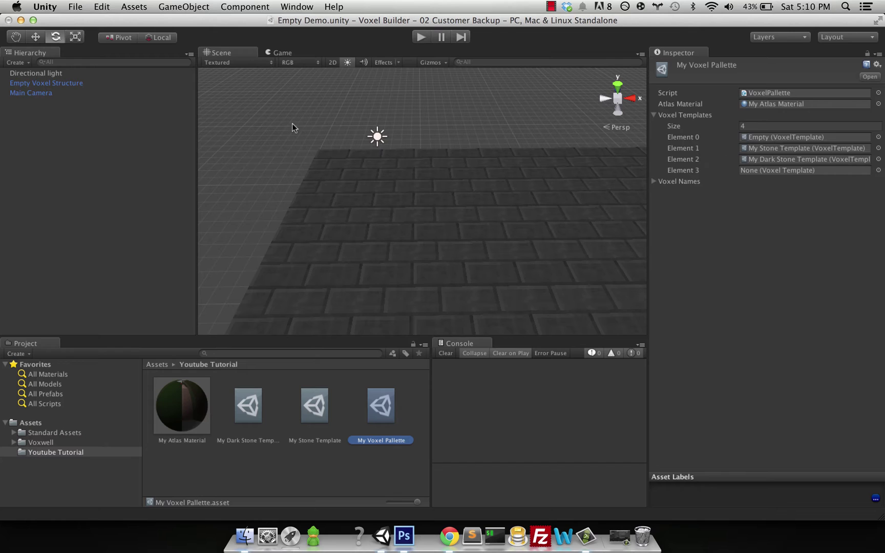
# Set the Empty Voxel Structure's current voxel type to My Dark Stone Template and add three adjacent voxels on top of the floor.
pyautogui.click(385, 238)
pyautogui.click(760, 322)
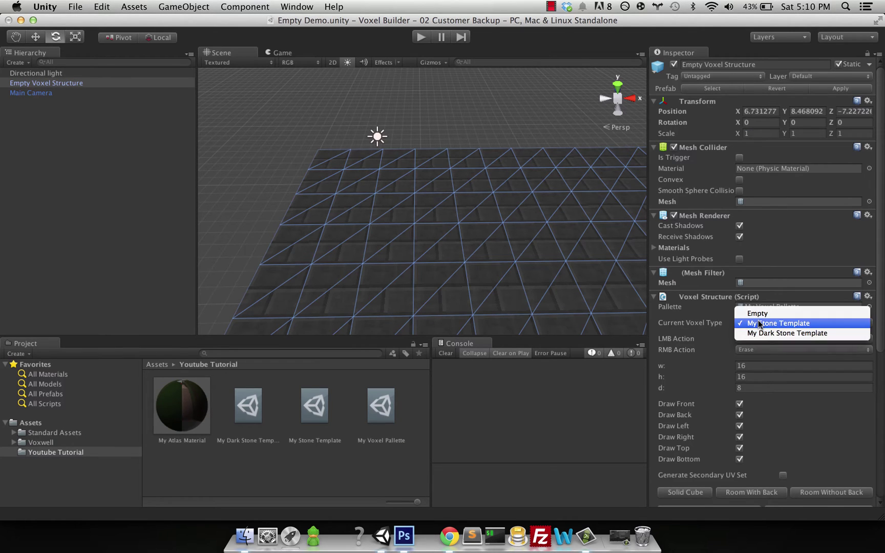
pyautogui.click(782, 333)
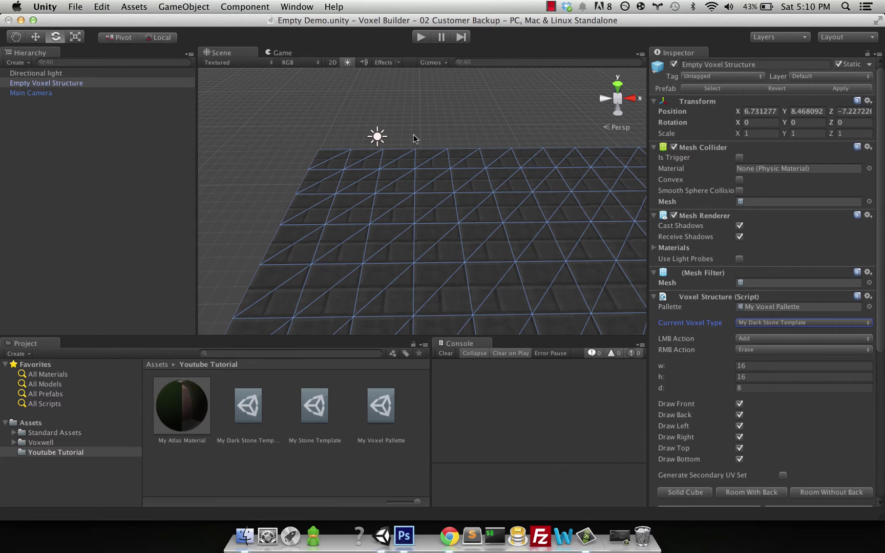
pyautogui.click(401, 191)
pyautogui.click(435, 177)
pyautogui.click(479, 169)
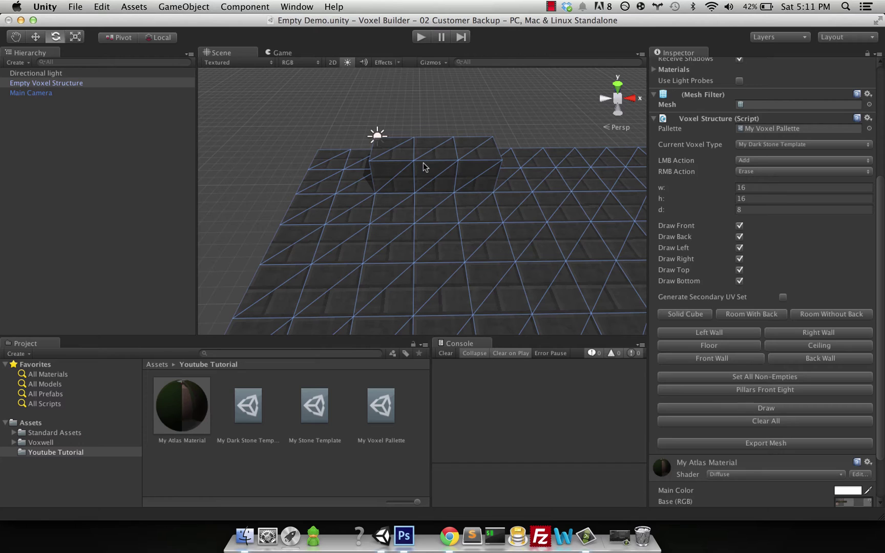
# Change My Atlas Material's shader to Voxwell/Cutout-Vertex-Color.
pyautogui.click(193, 426)
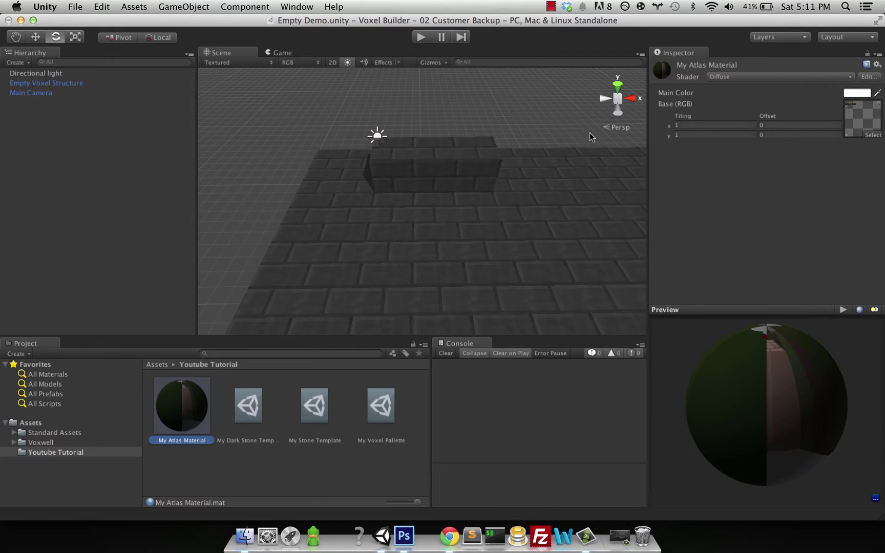
pyautogui.click(756, 77)
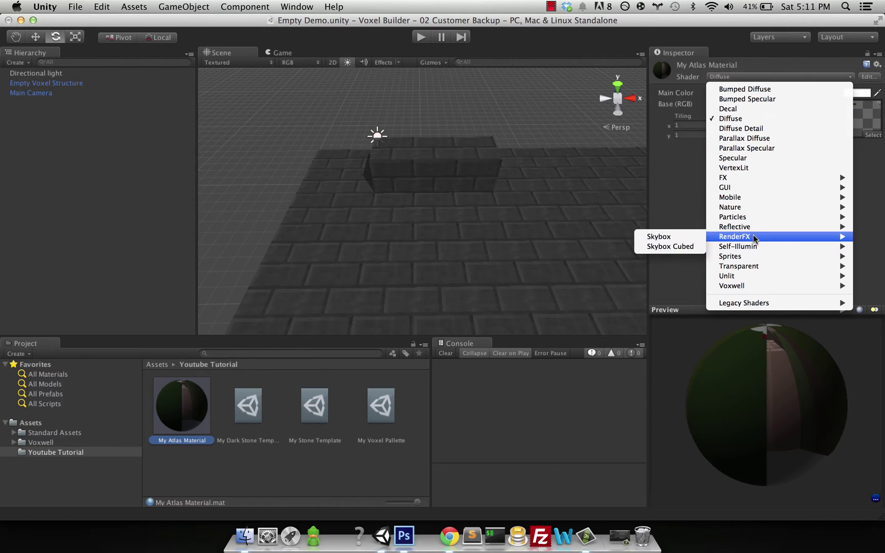
pyautogui.moveTo(748, 290)
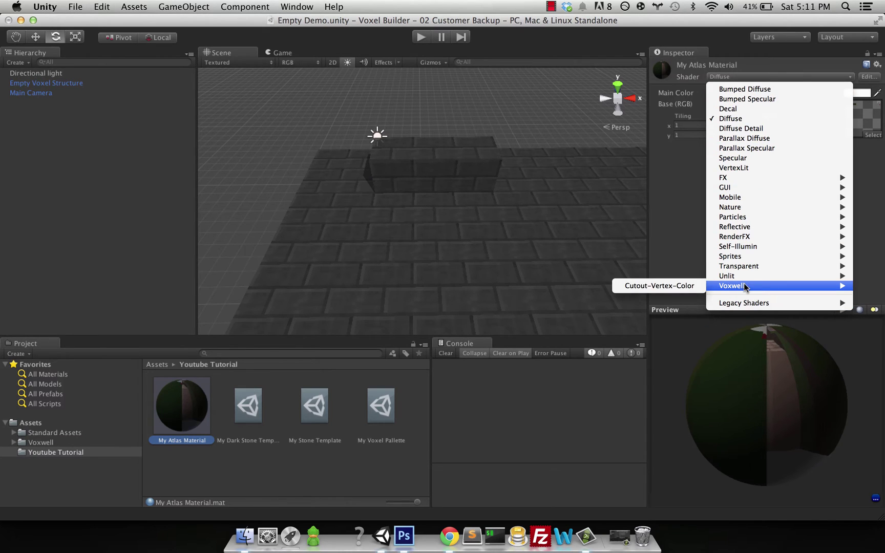
pyautogui.click(679, 288)
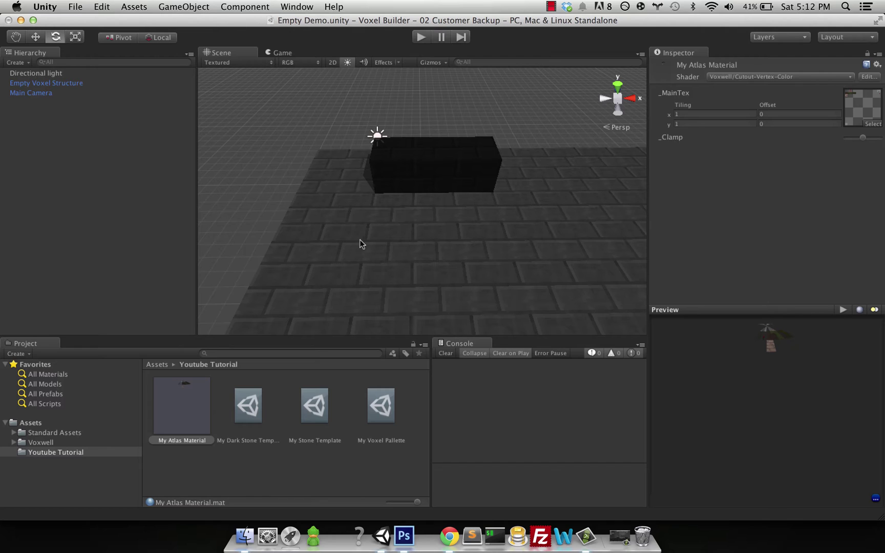
# Lighten My Dark Stone Template's color to grey, RGB 169, and redraw the Empty Voxel Structure.
pyautogui.click(250, 415)
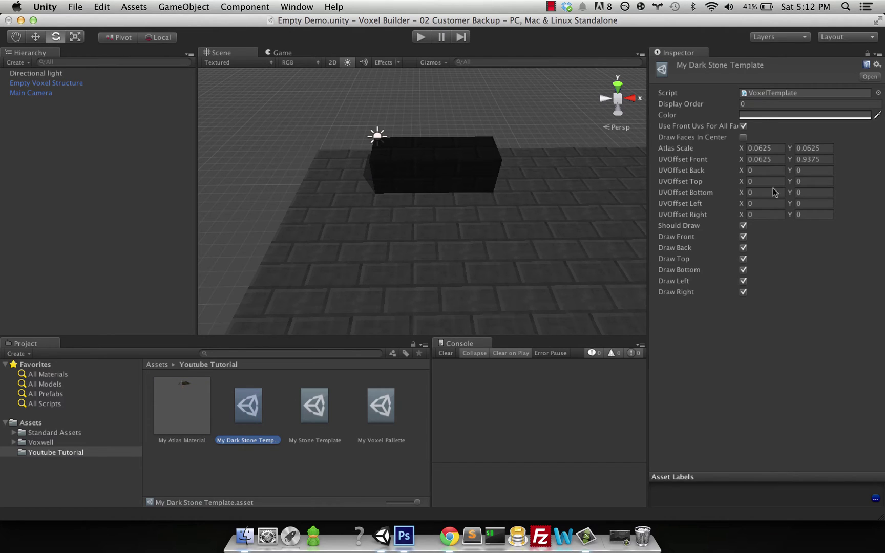
pyautogui.click(760, 120)
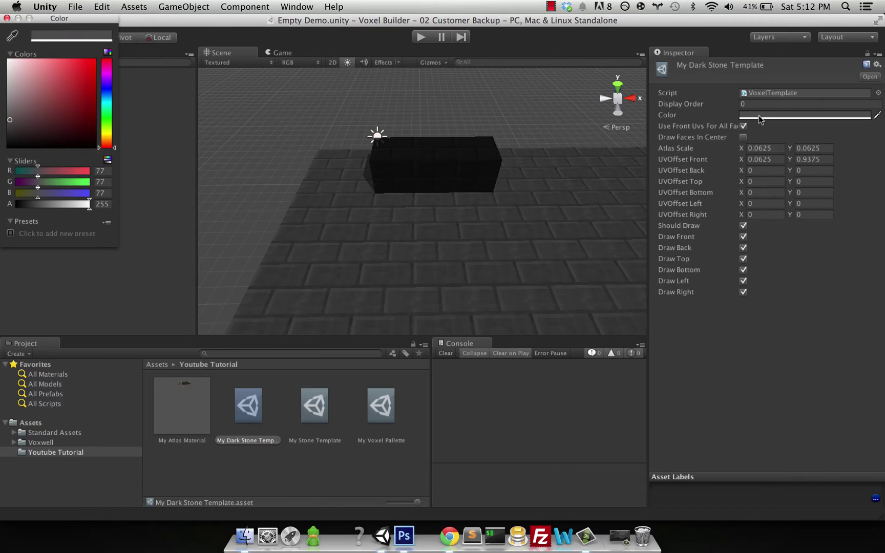
pyautogui.click(10, 93)
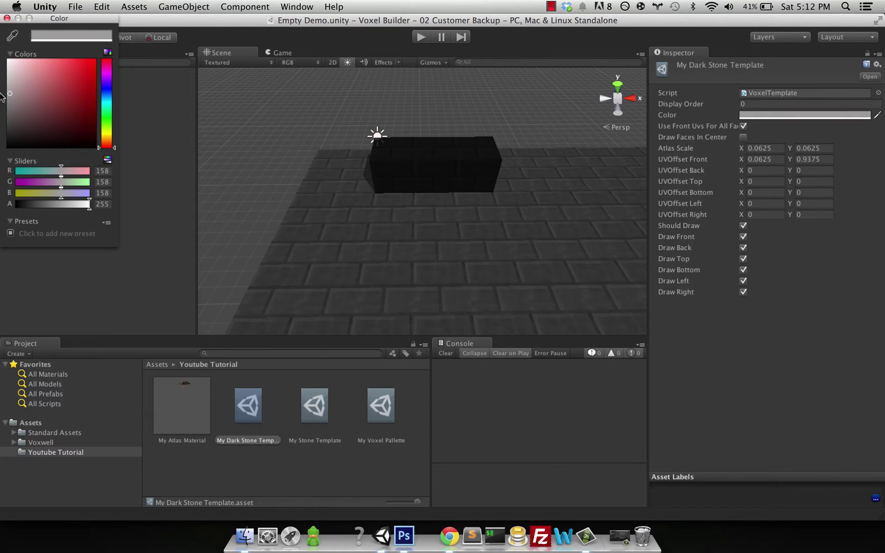
pyautogui.click(7, 19)
pyautogui.click(385, 292)
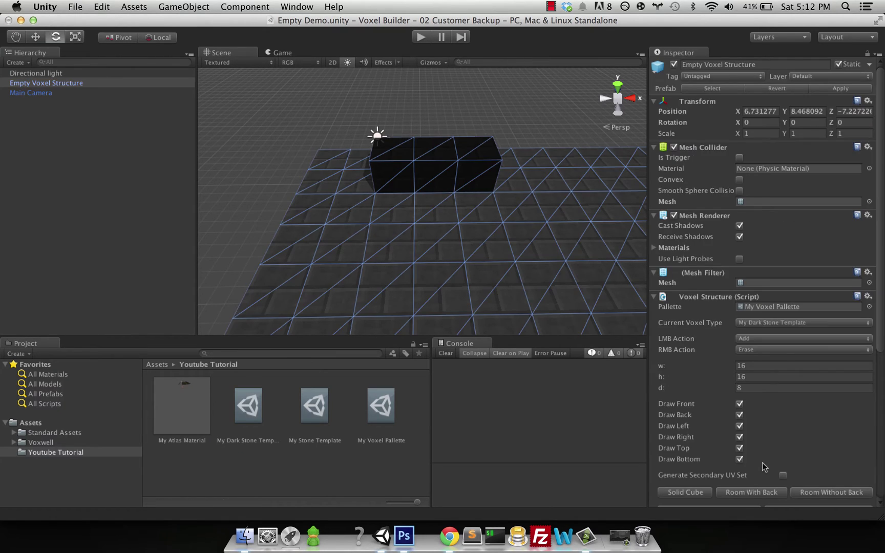
pyautogui.scroll(-5, 763, 466)
pyautogui.click(750, 401)
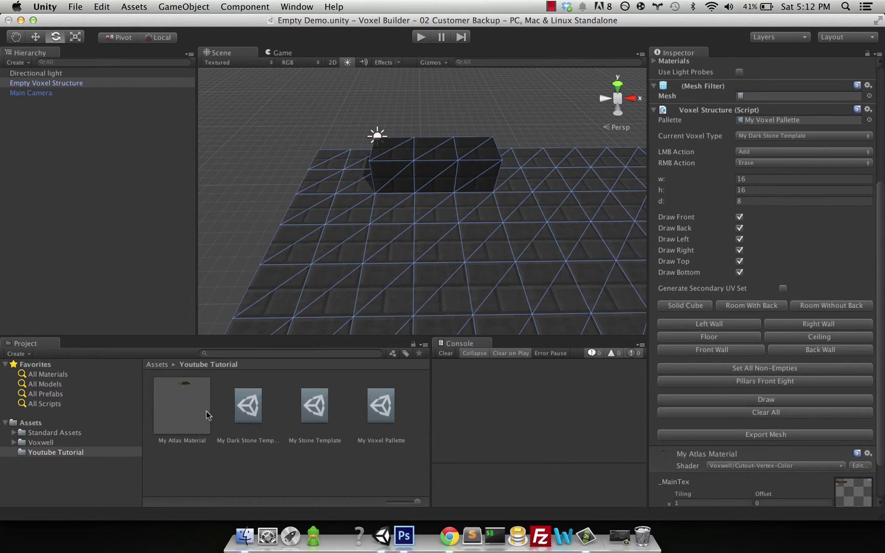
# Set My Dark Stone Template's color to red, RGB 195, 39, 39, redraw the Empty Voxel Structure and deselect it.
pyautogui.click(248, 412)
pyautogui.click(771, 114)
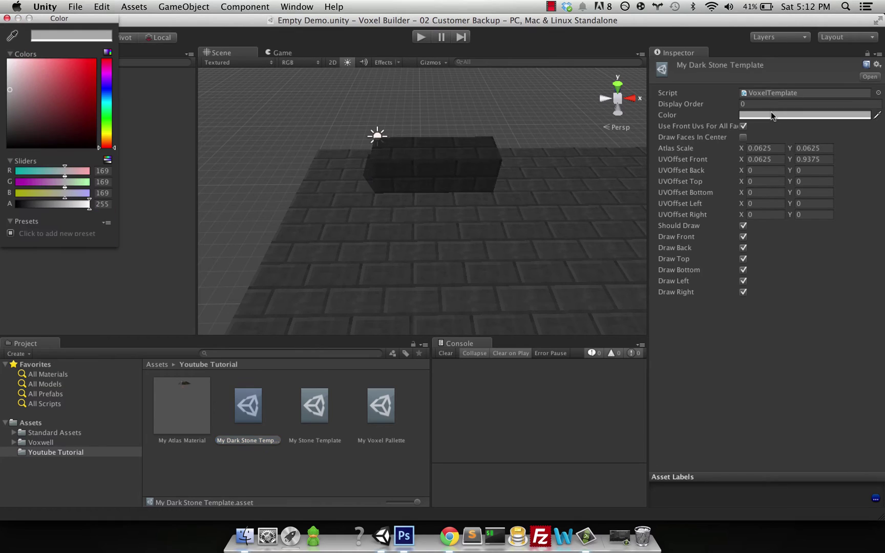
pyautogui.click(77, 82)
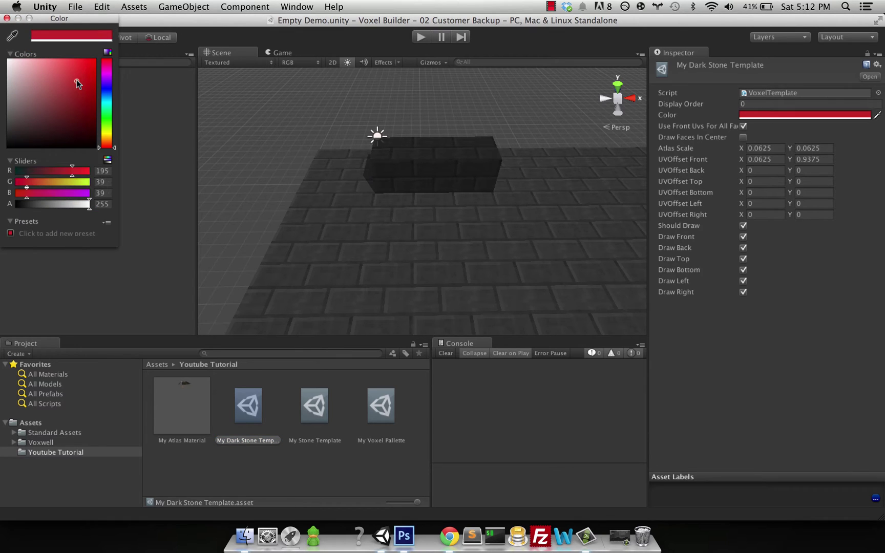
pyautogui.click(7, 18)
pyautogui.click(364, 212)
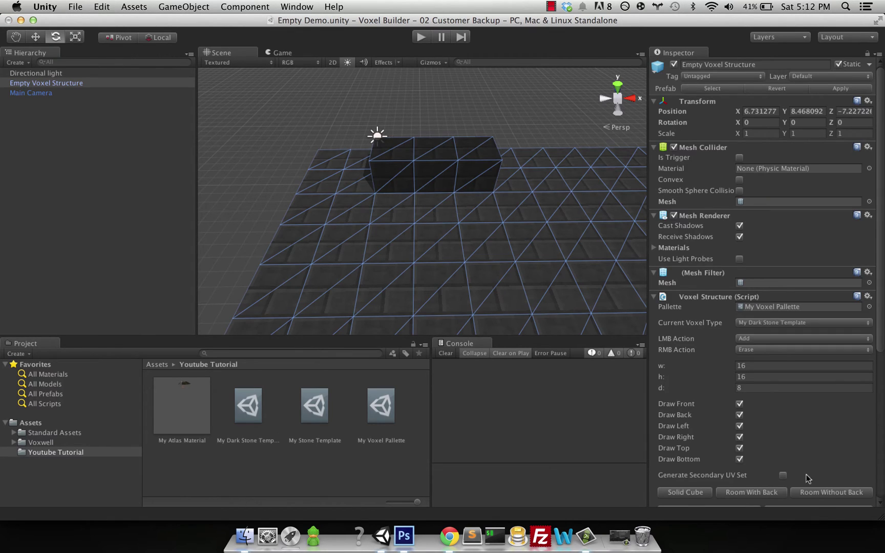
pyautogui.scroll(-5, 789, 435)
pyautogui.click(781, 419)
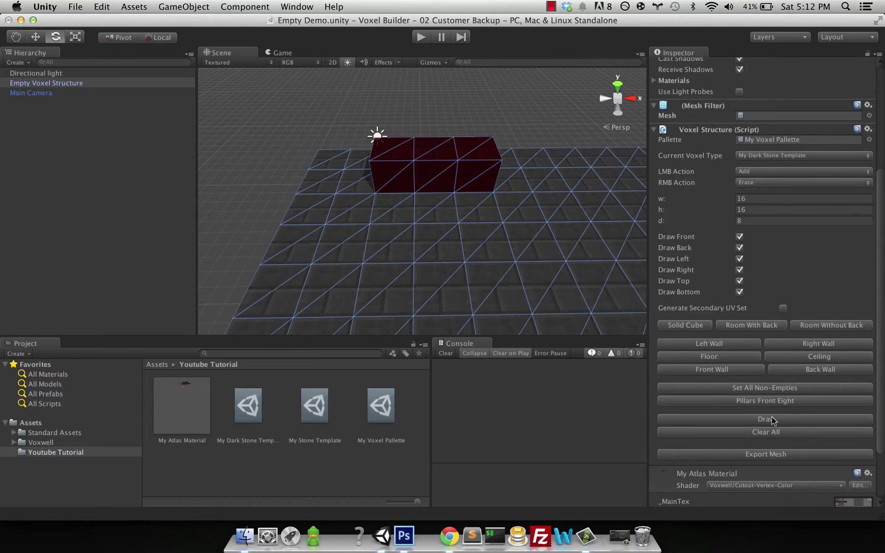
pyautogui.click(485, 104)
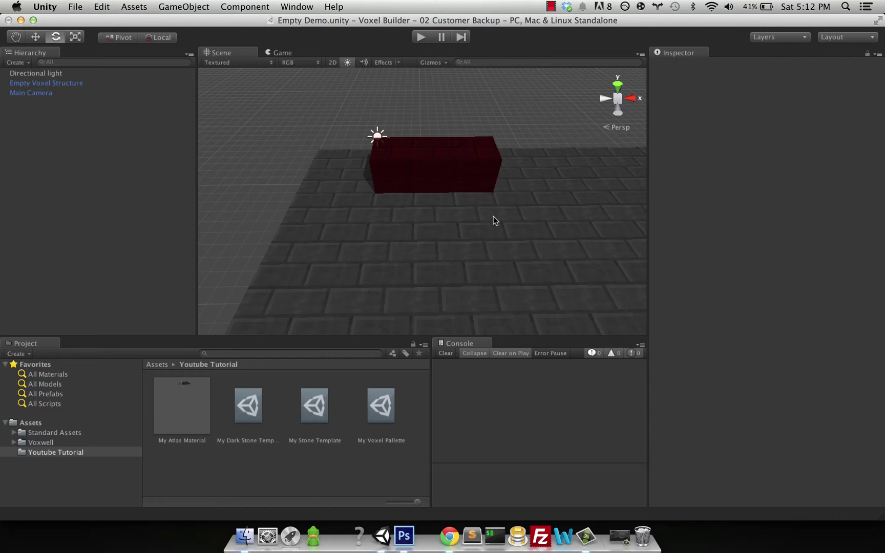
# Set My Dark Stone Template's color to light grey, RGB 174, and redraw the Empty Voxel Structure.
pyautogui.click(393, 171)
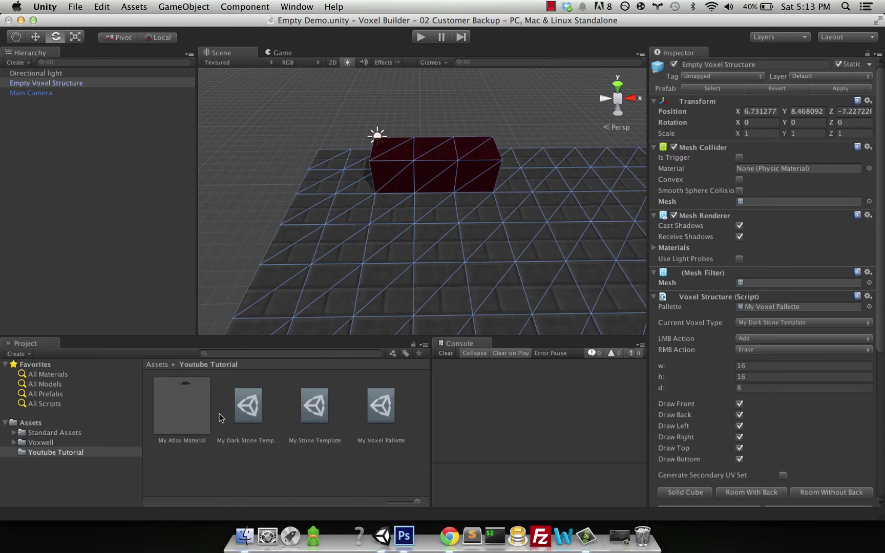
pyautogui.click(250, 417)
pyautogui.click(773, 115)
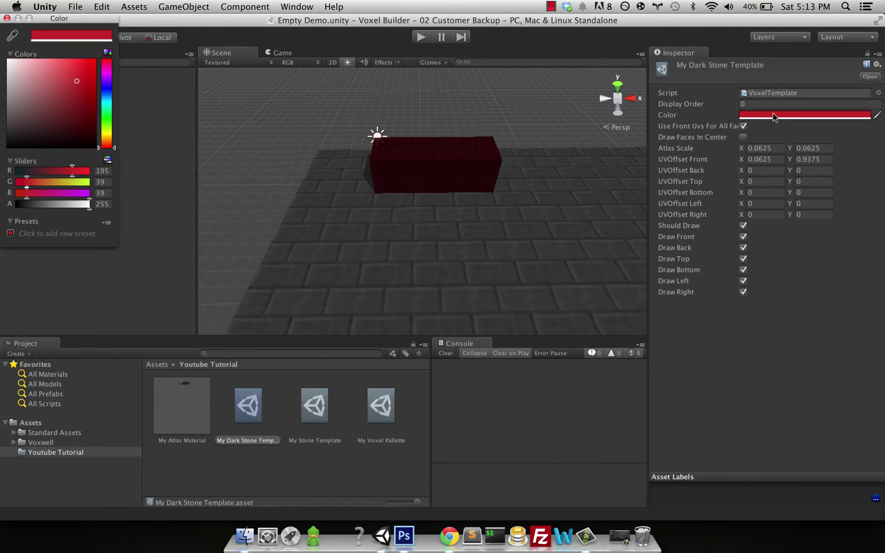
pyautogui.moveTo(38, 103); pyautogui.dragTo(2, 86)
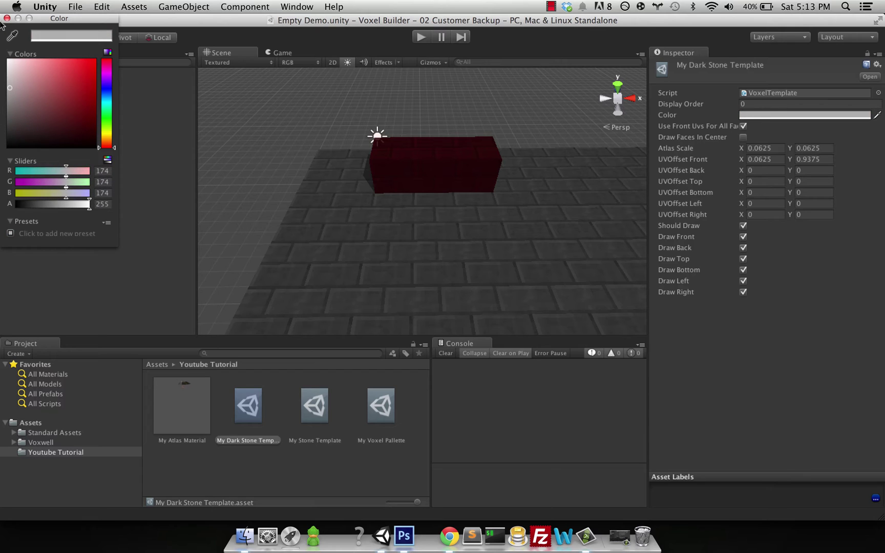
pyautogui.click(7, 17)
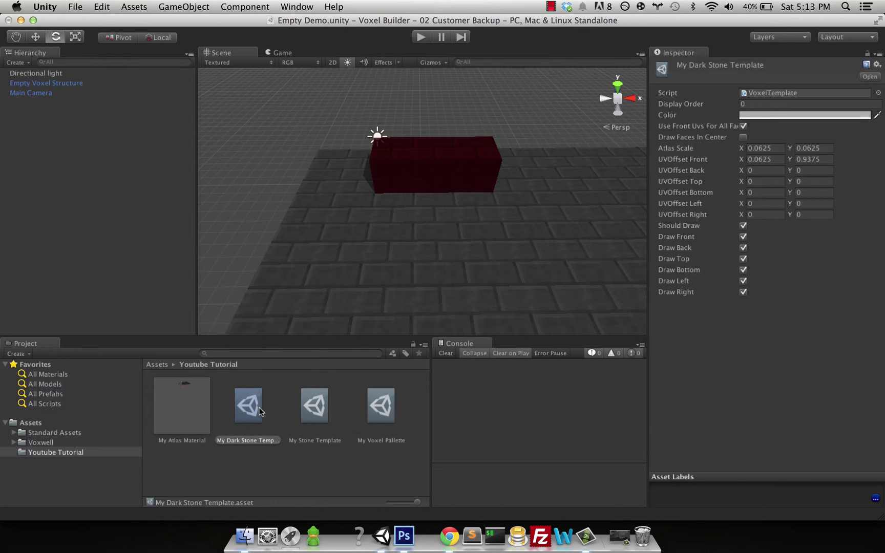
pyautogui.click(420, 282)
pyautogui.scroll(-5, 752, 419)
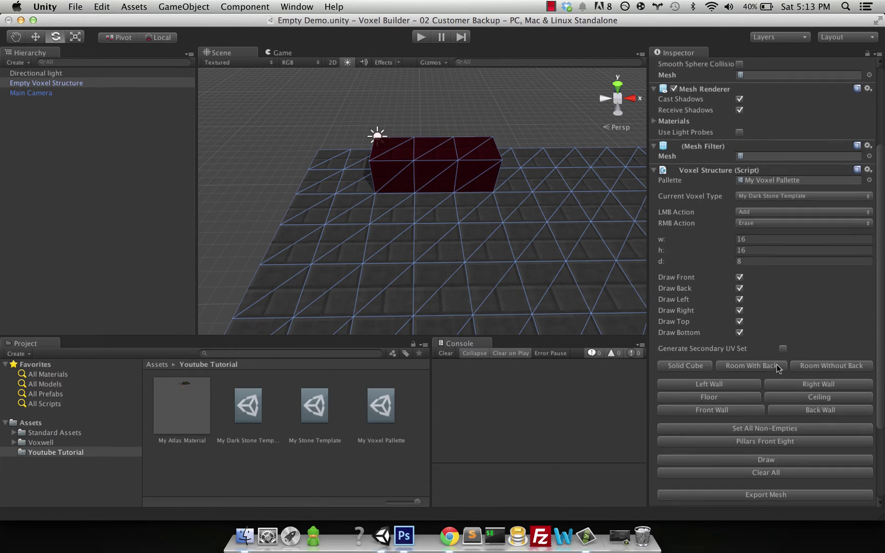
pyautogui.click(749, 451)
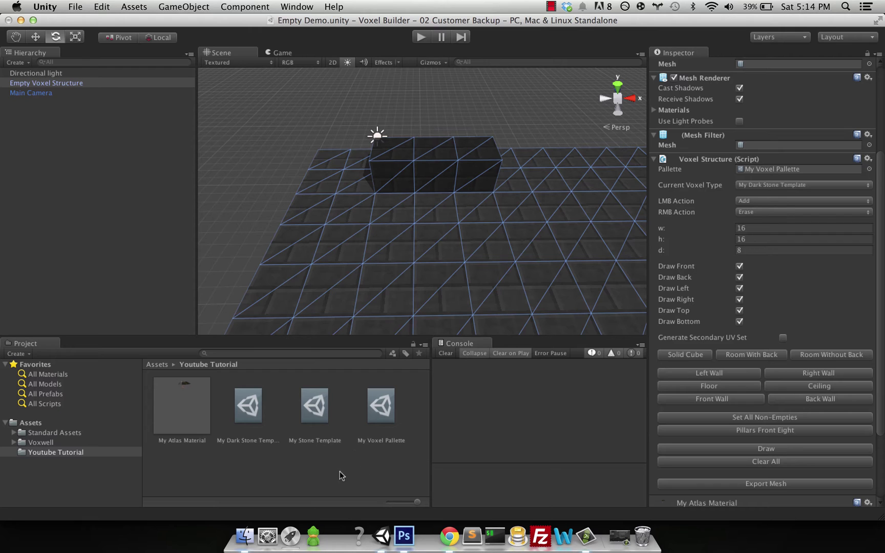
# Create a voxel template in the Youtube Tutorial folder and name it My Metal Bars.
pyautogui.rightClick(294, 466)
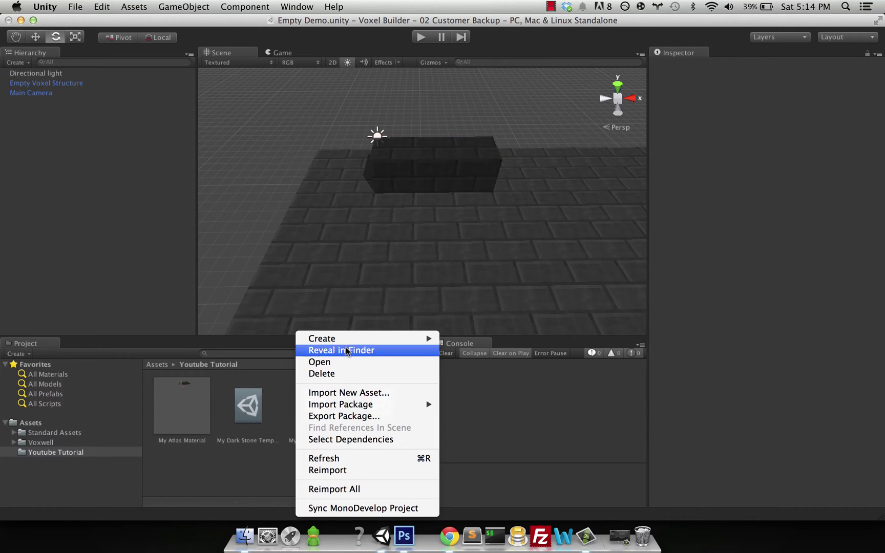
pyautogui.moveTo(335, 337)
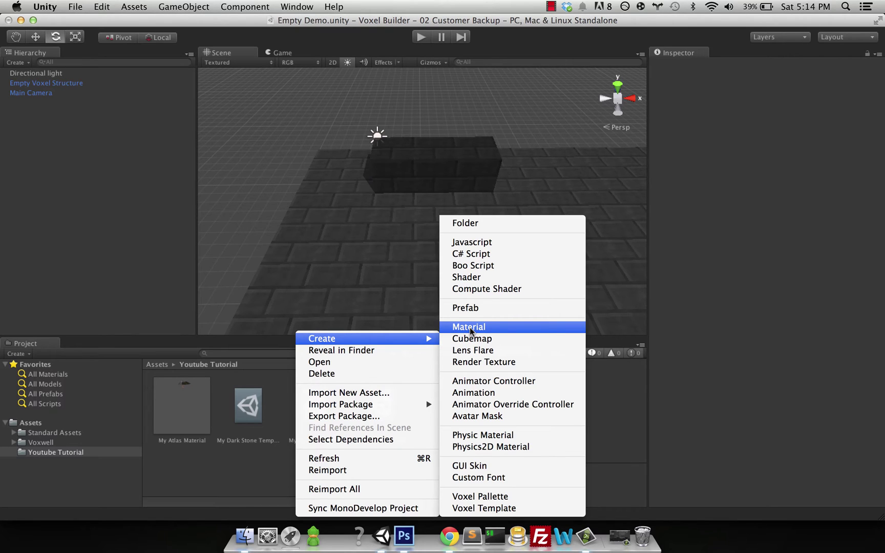
pyautogui.click(492, 509)
pyautogui.click(280, 487)
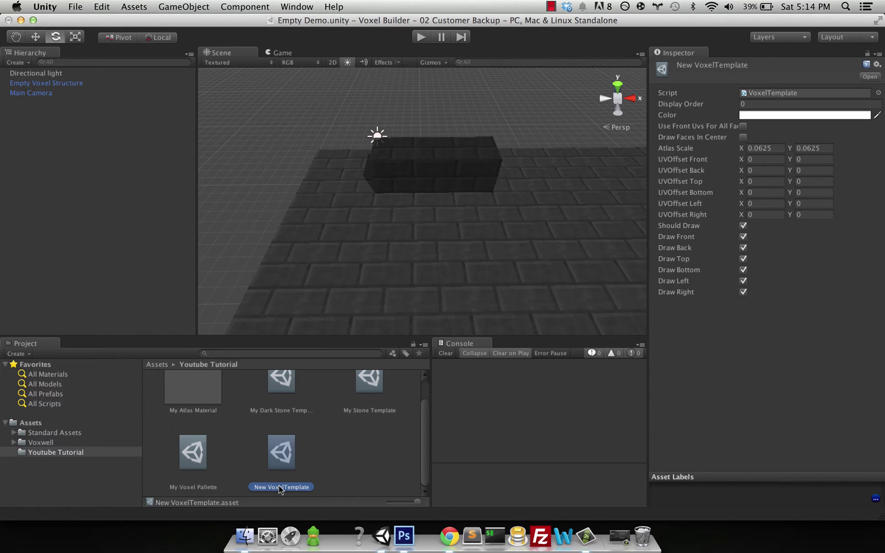
pyautogui.write('My ')
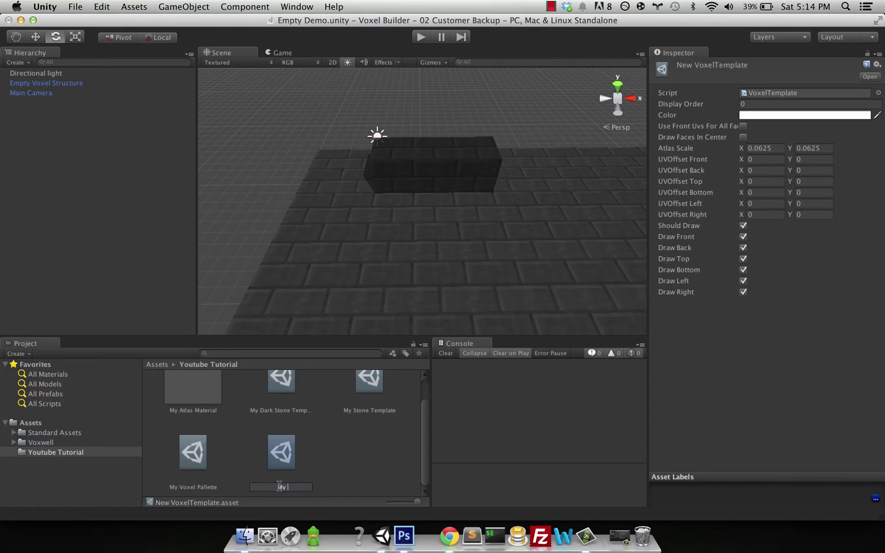
pyautogui.write('Metal Bars')
pyautogui.press('Return')
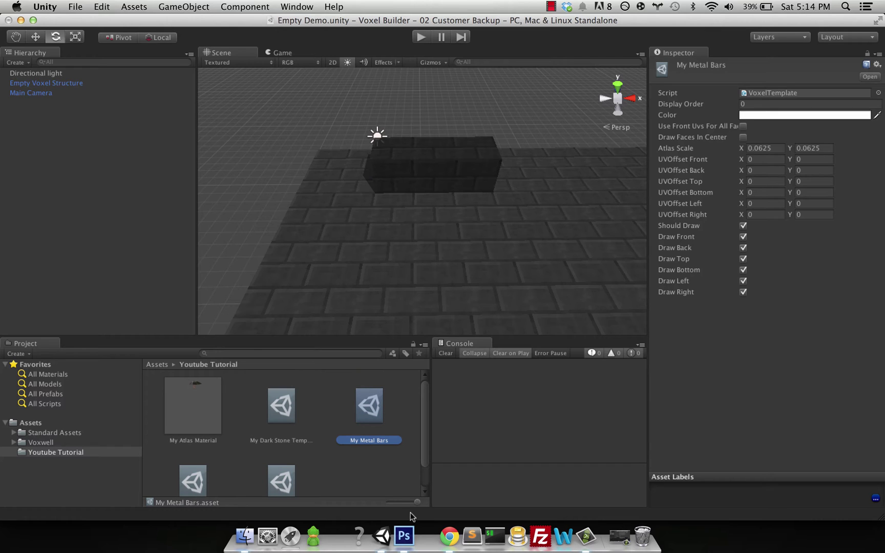
# Locate the bars tile in Photoshop's atlas_psd.psd, then set My Metal Bars' UVOffset Front X to 0.875, calculated as 14/16.
pyautogui.click(403, 534)
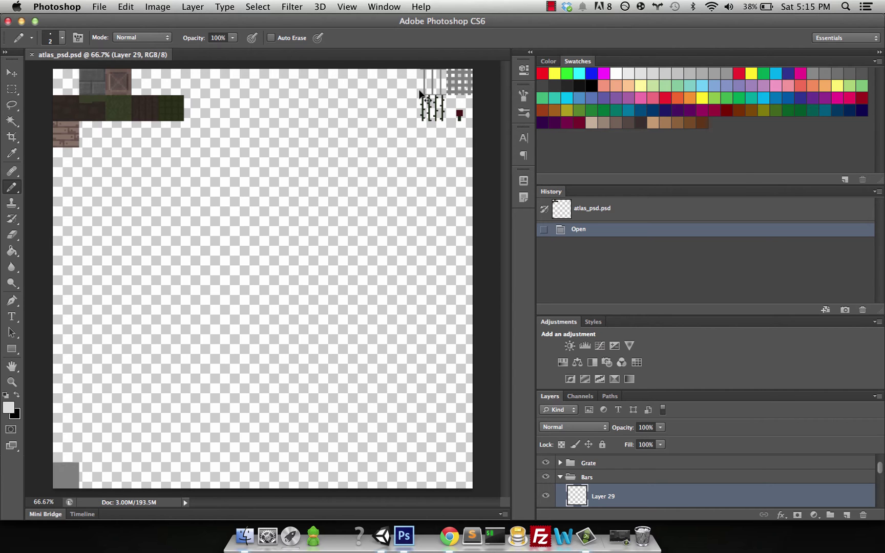
pyautogui.press('super+Tab')
pyautogui.press('super+space')
pyautogui.write('14/16')
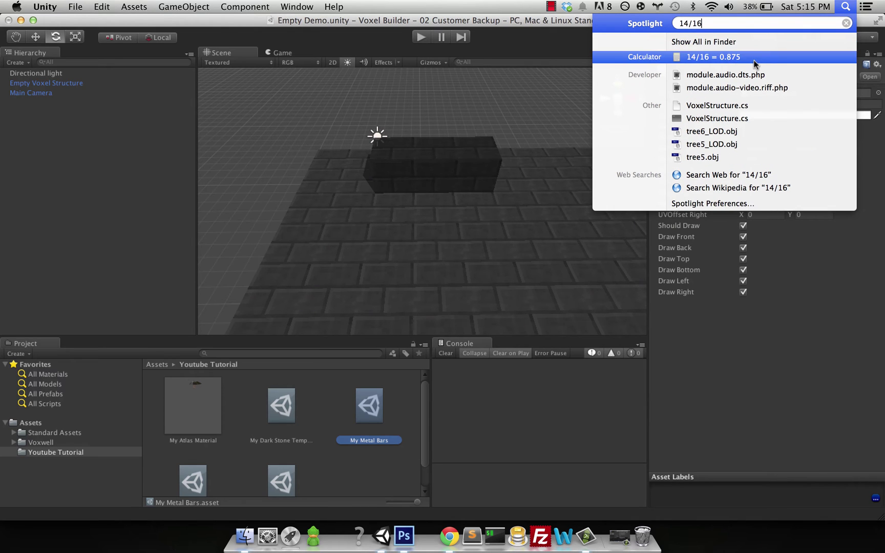
pyautogui.press('super+Tab')
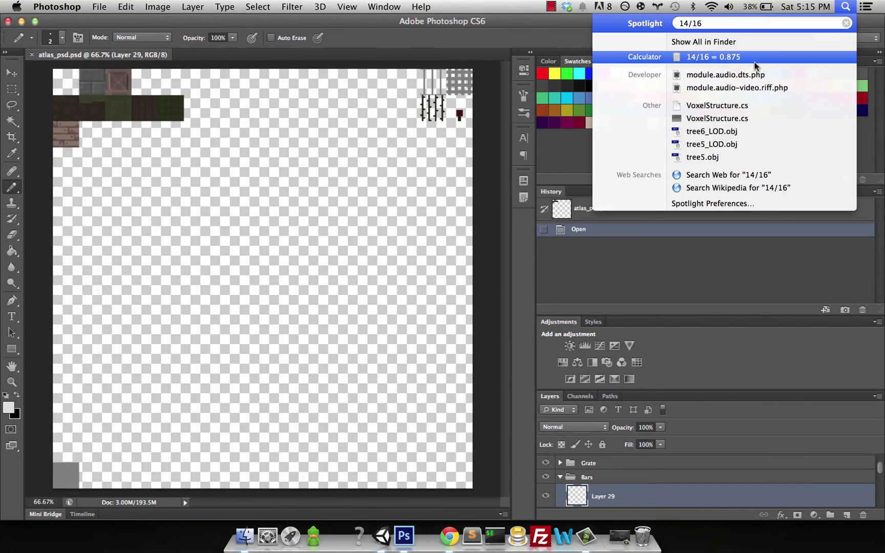
pyautogui.press('super+Tab')
pyautogui.click(773, 159)
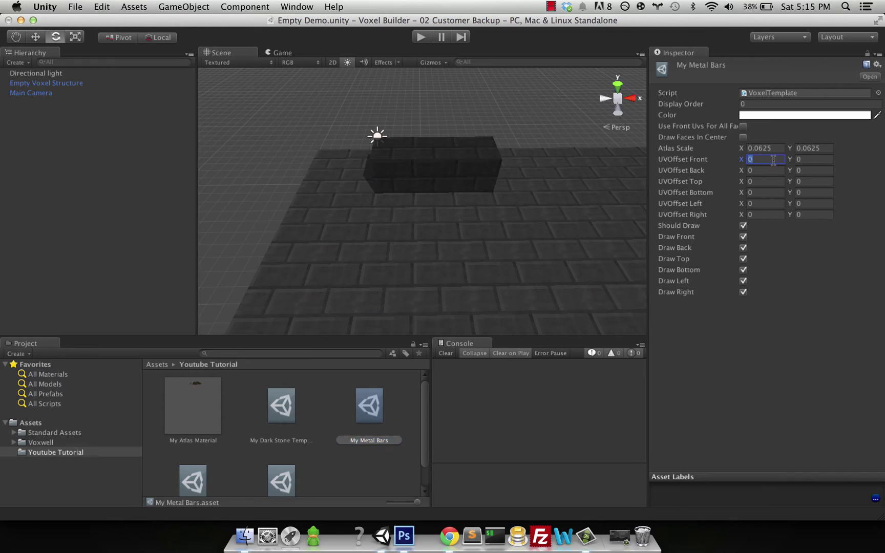
pyautogui.write('0.875')
pyautogui.press('Tab')
# Set My Metal Bars' UVOffset Front Y to 0.9375, calculated as 15/16, and use the front UVs for all faces.
pyautogui.press('super+space')
pyautogui.write('14/16')
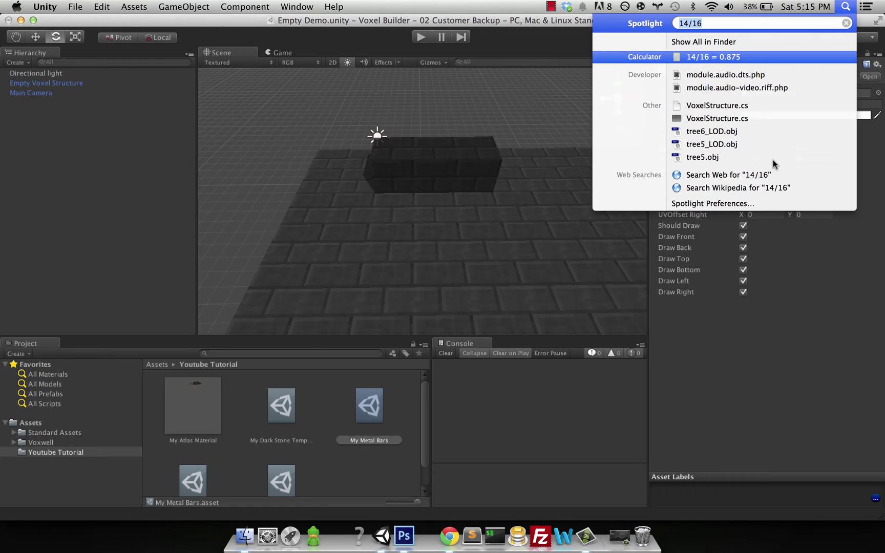
pyautogui.write('15/16')
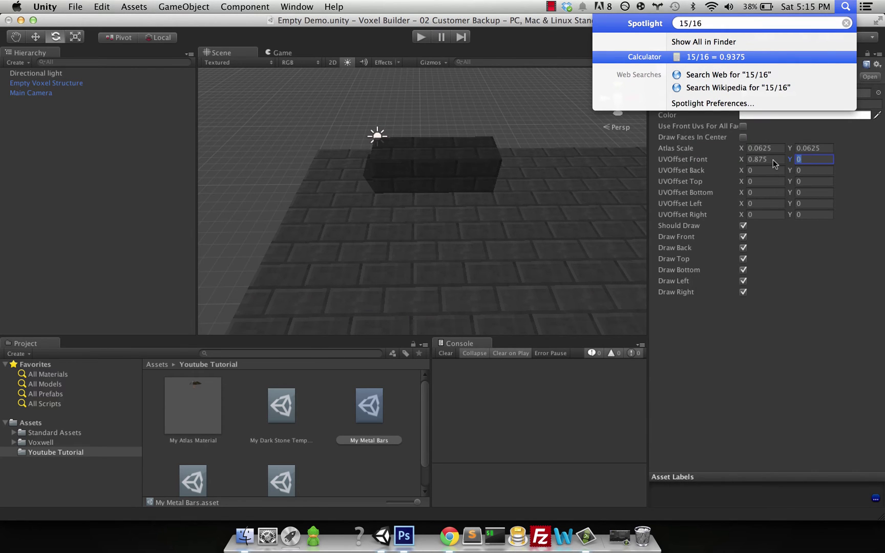
pyautogui.click(818, 158)
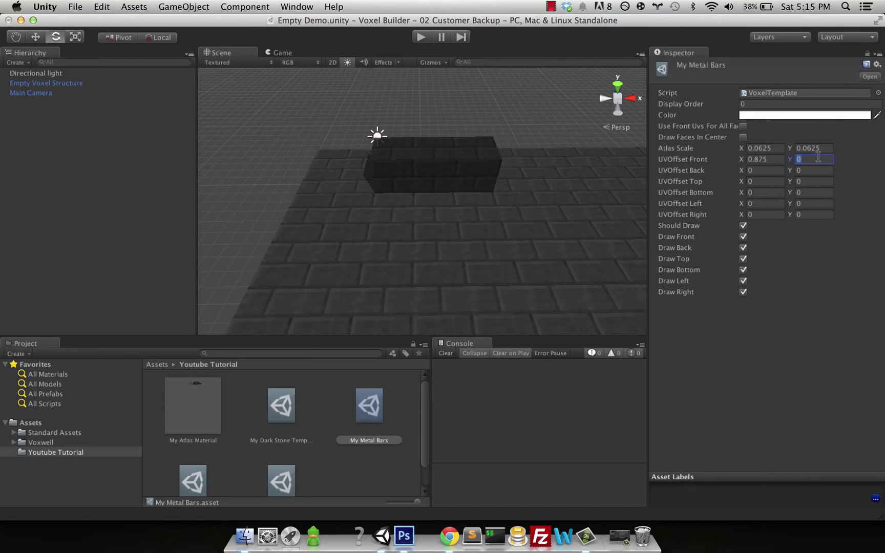
pyautogui.write('0.9375')
pyautogui.click(743, 126)
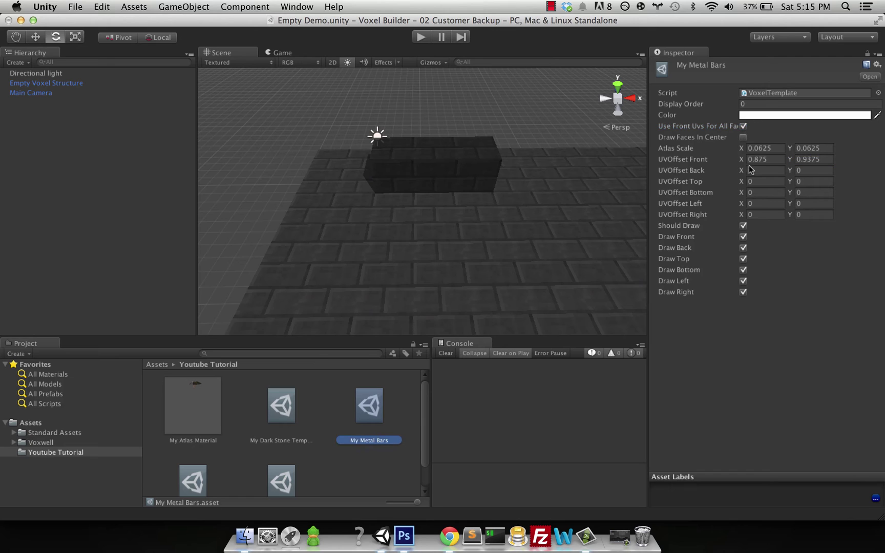
# Assign My Metal Bars to Element 3 of My Voxel Pallette's voxel templates.
pyautogui.scroll(-2, 246, 425)
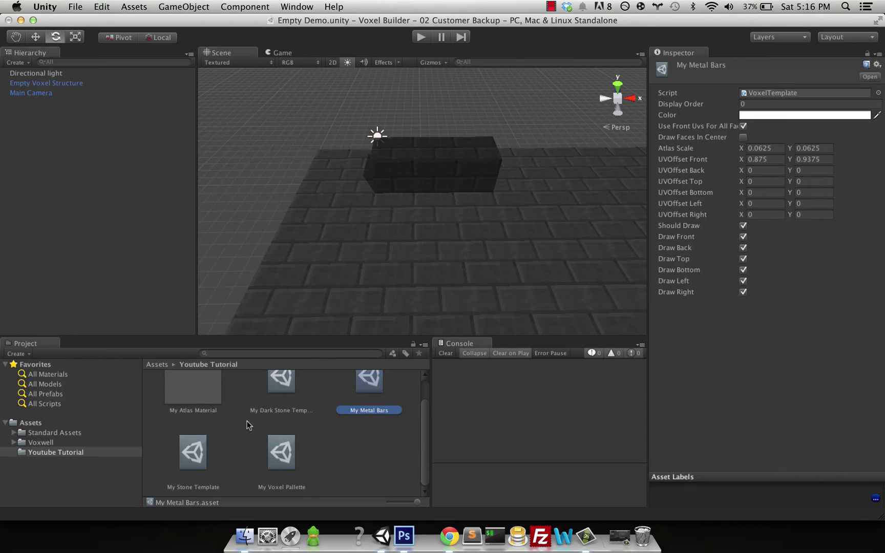
pyautogui.click(274, 444)
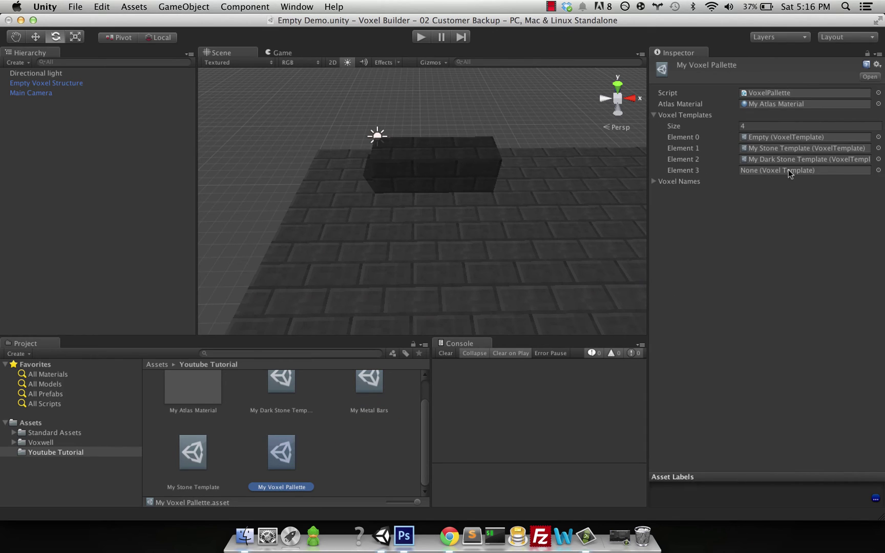
pyautogui.click(879, 170)
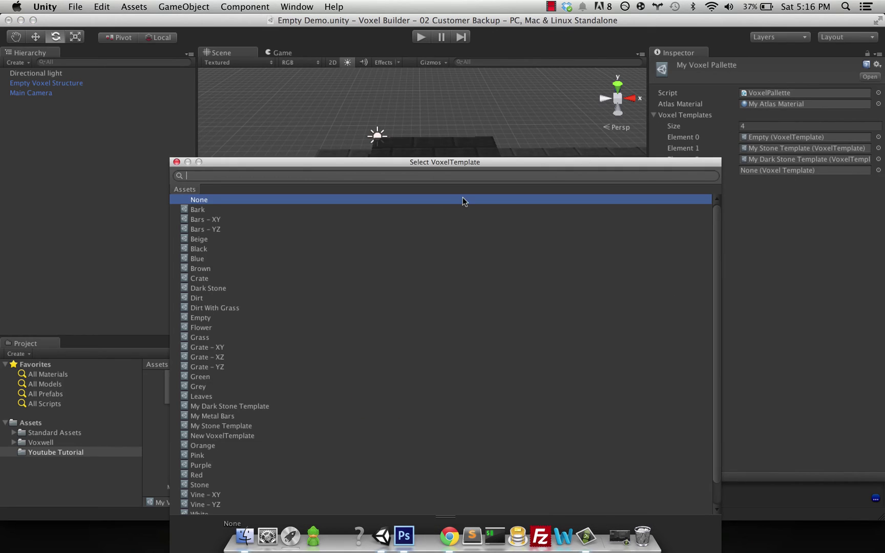
pyautogui.write('my')
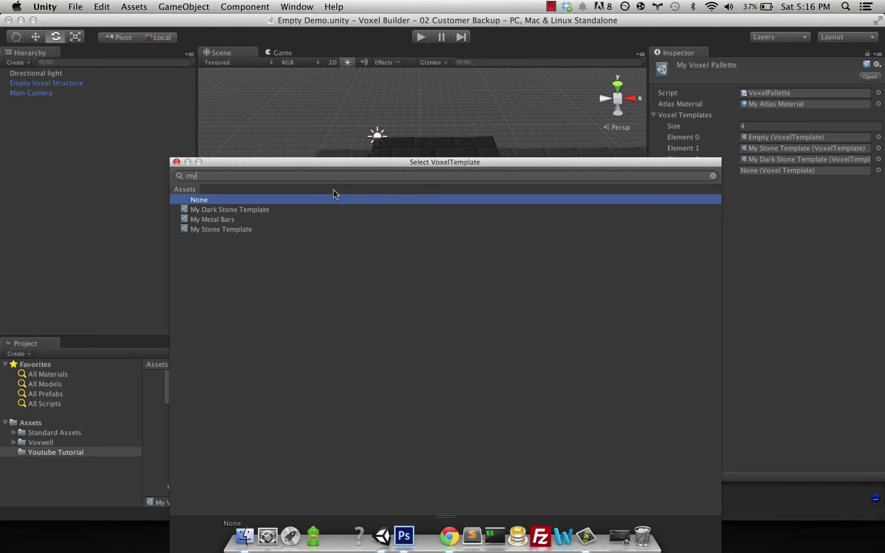
pyautogui.click(236, 220)
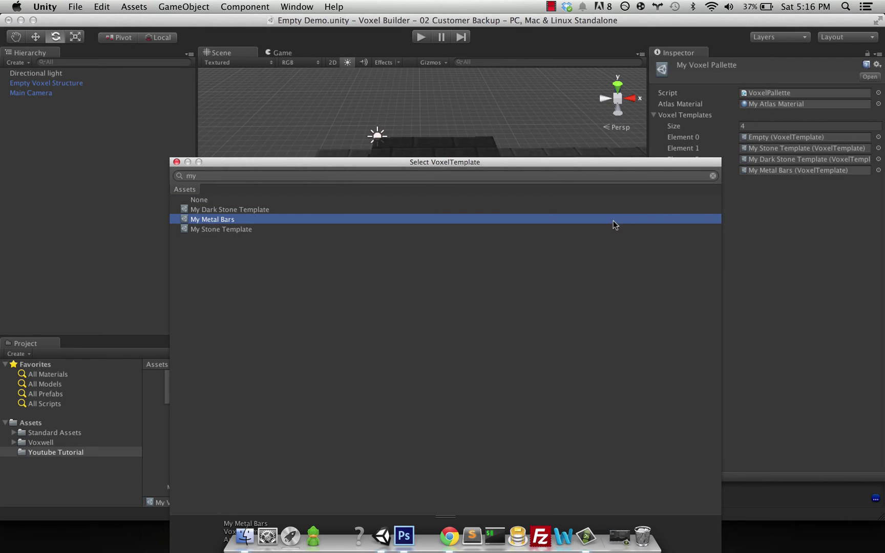
pyautogui.press('Return')
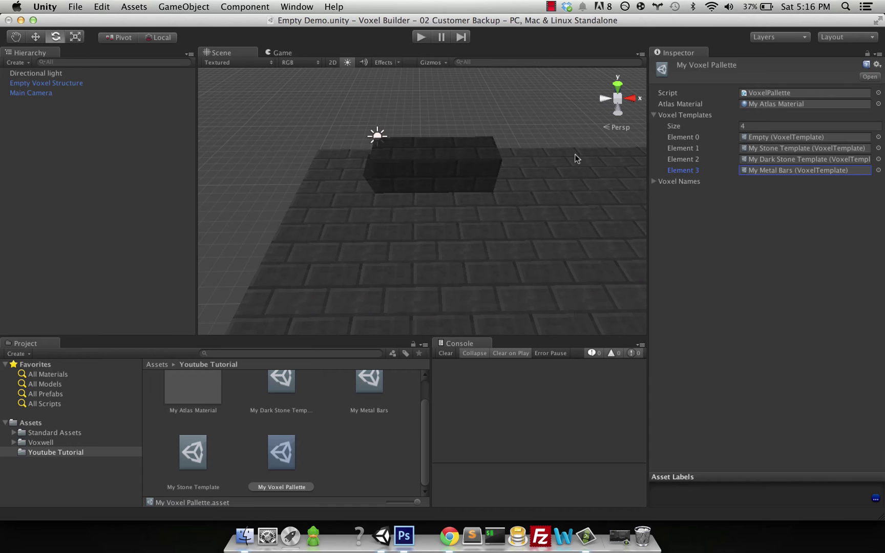
# Set the Empty Voxel Structure's current voxel type to My Metal Bars and add two bar voxels on top of the stone row.
pyautogui.click(408, 182)
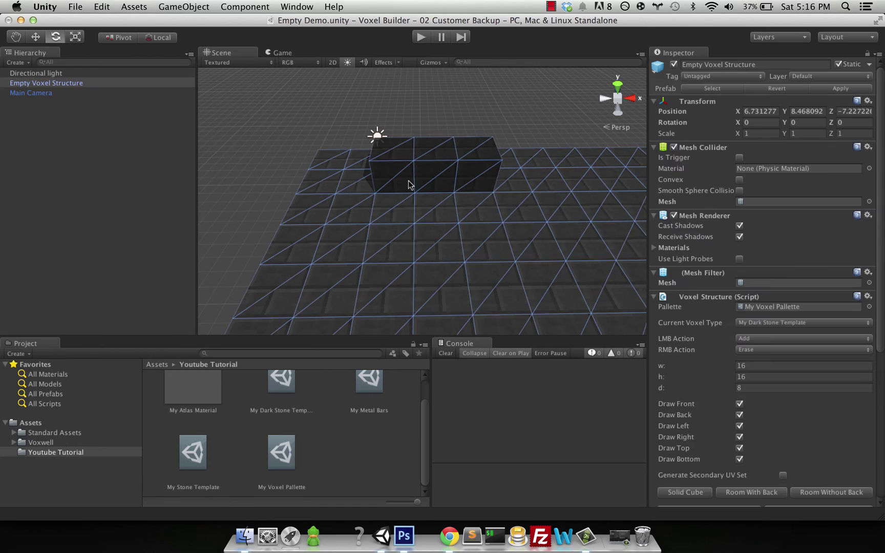
pyautogui.click(781, 324)
pyautogui.click(731, 328)
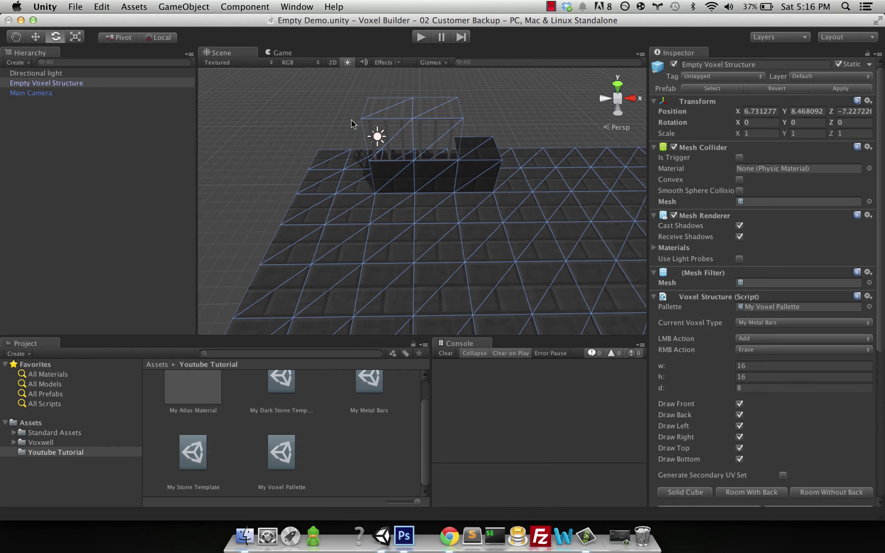
# Enable Draw Faces In Center for My Metal Bars and redraw the Empty Voxel Structure.
pyautogui.keyDown('alt'); pyautogui.moveTo(351, 123); pyautogui.dragTo(551, 87); pyautogui.keyUp('alt')
pyautogui.press('w')
pyautogui.moveTo(551, 87); pyautogui.dragTo(349, 35, button='right')
pyautogui.press('a')
pyautogui.click(374, 386)
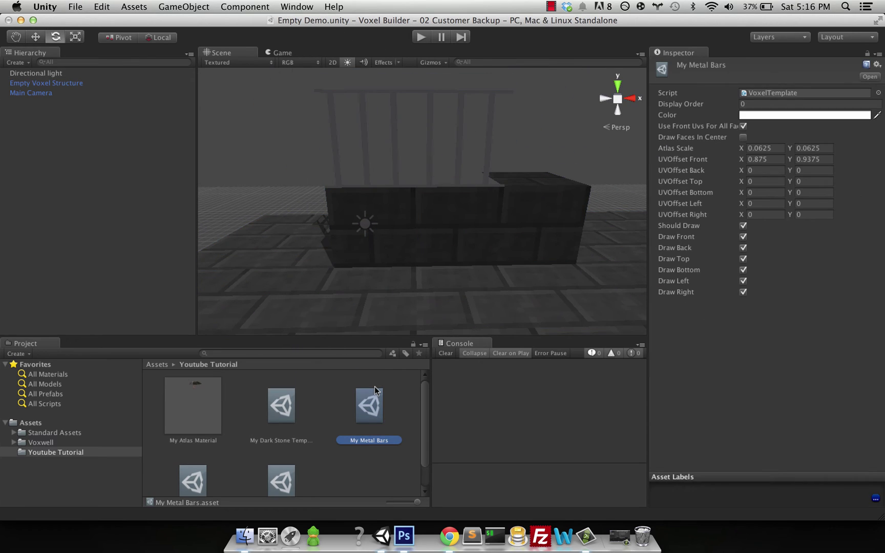
pyautogui.click(743, 138)
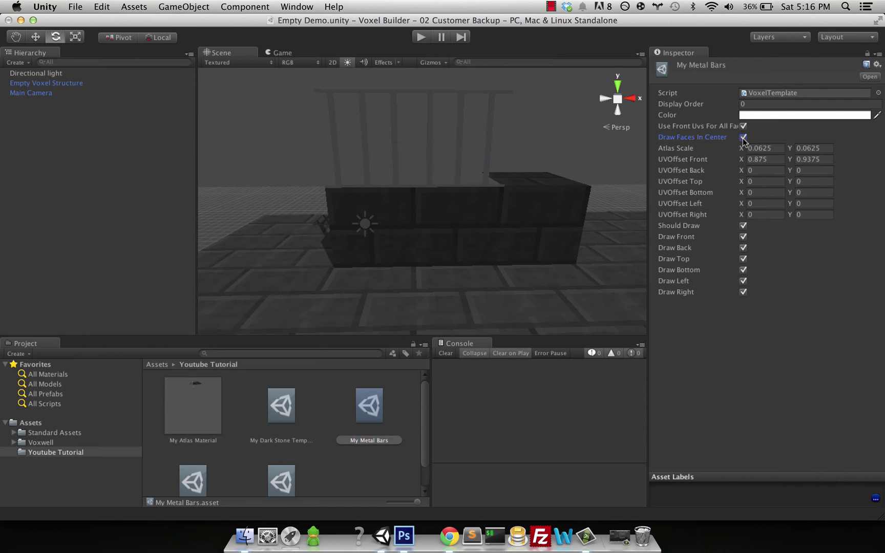
pyautogui.click(531, 202)
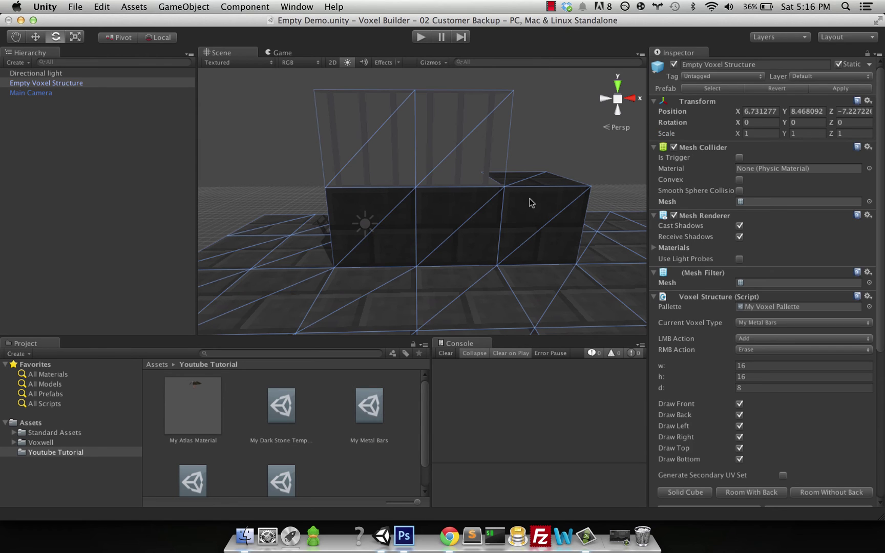
pyautogui.scroll(-5, 737, 300)
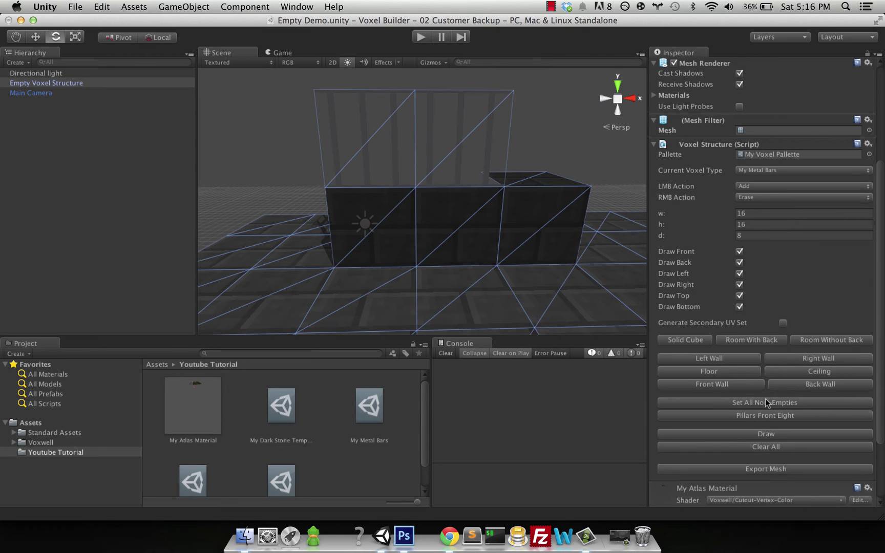
pyautogui.click(760, 435)
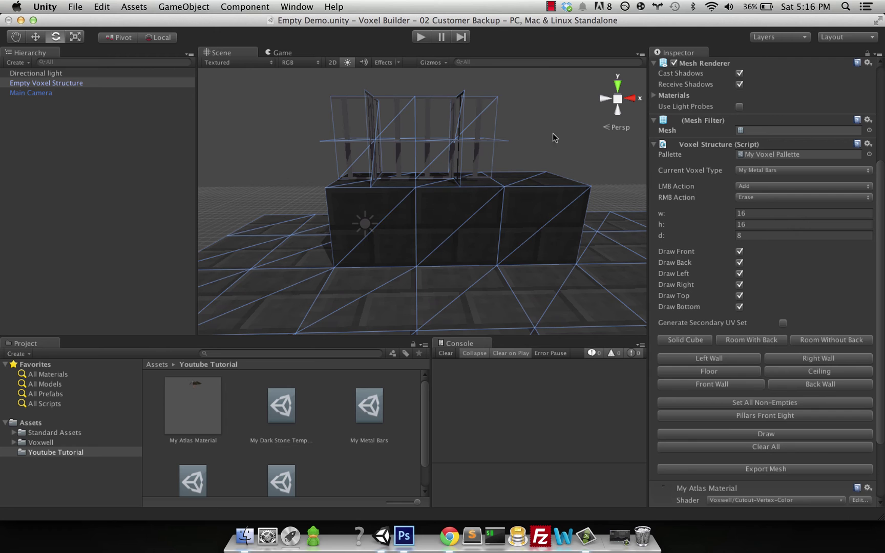
# Turn off Draw Top, Draw Bottom, Draw Left and Draw Right for My Metal Bars.
pyautogui.keyDown('alt'); pyautogui.moveTo(549, 135); pyautogui.dragTo(518, 157); pyautogui.keyUp('alt')
pyautogui.press('f')
pyautogui.scroll(5, 472, 152)
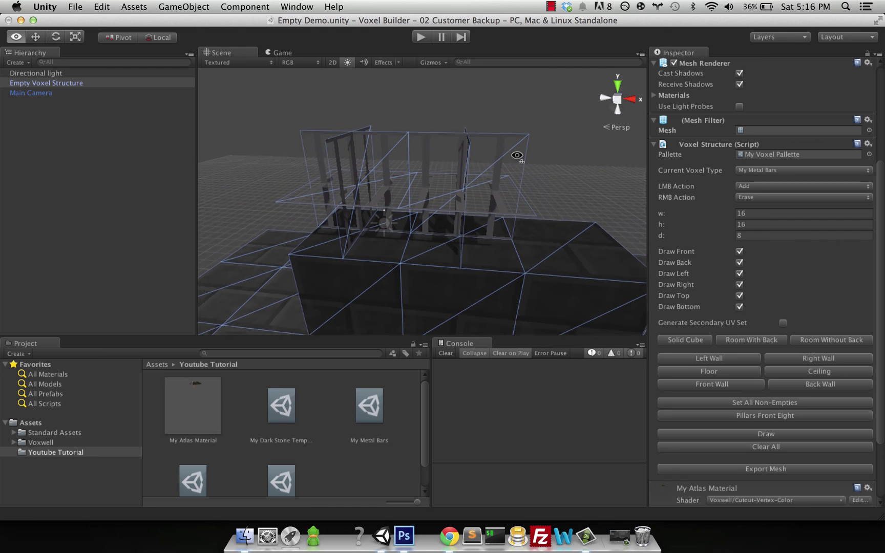
pyautogui.click(356, 442)
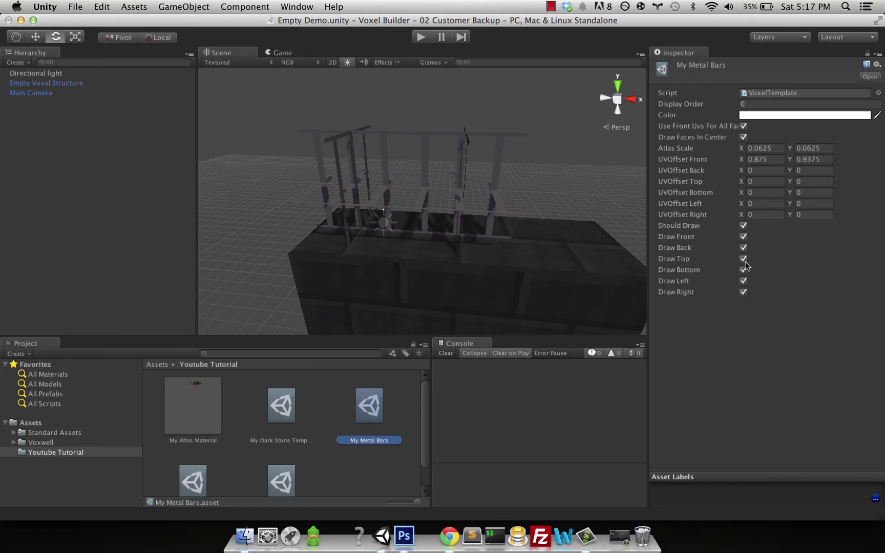
pyautogui.click(743, 260)
pyautogui.click(743, 270)
pyautogui.click(743, 282)
pyautogui.click(743, 292)
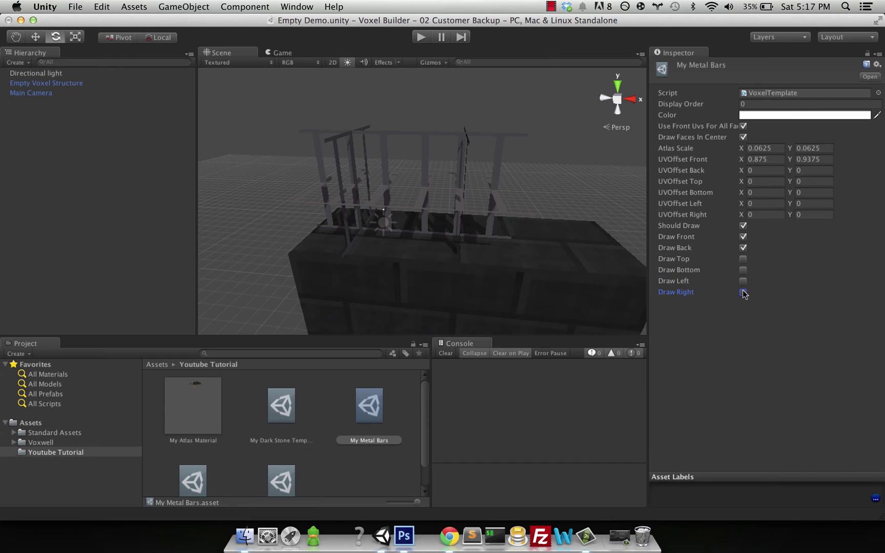
# Redraw the Empty Voxel Structure to apply My Metal Bars' face settings.
pyautogui.click(563, 245)
pyautogui.scroll(-5, 776, 365)
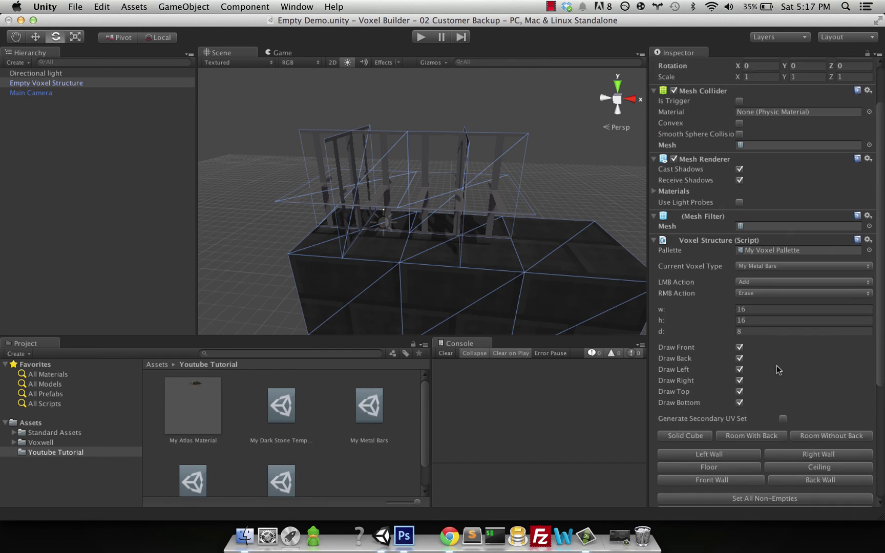
pyautogui.scroll(-3, 751, 460)
pyautogui.click(743, 429)
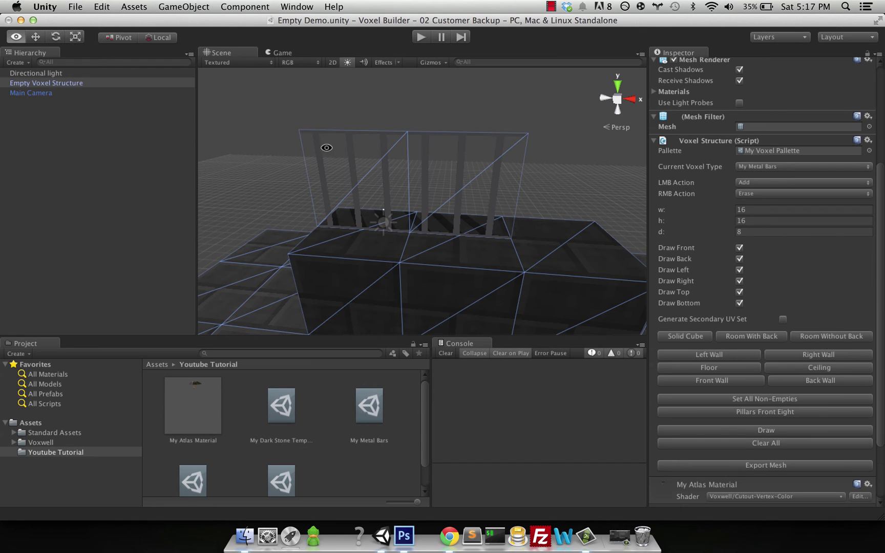
# Switch the current voxel type to My Dark Stone Template and add one stone voxel on the row beside the metal bars.
pyautogui.keyDown('alt'); pyautogui.moveTo(259, 135); pyautogui.dragTo(323, 105); pyautogui.keyUp('alt')
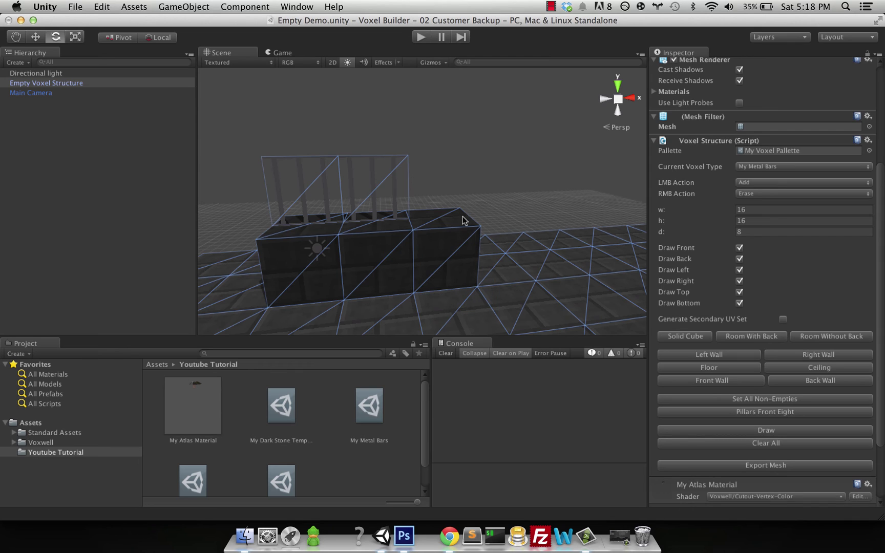
pyautogui.click(521, 152)
pyautogui.click(460, 217)
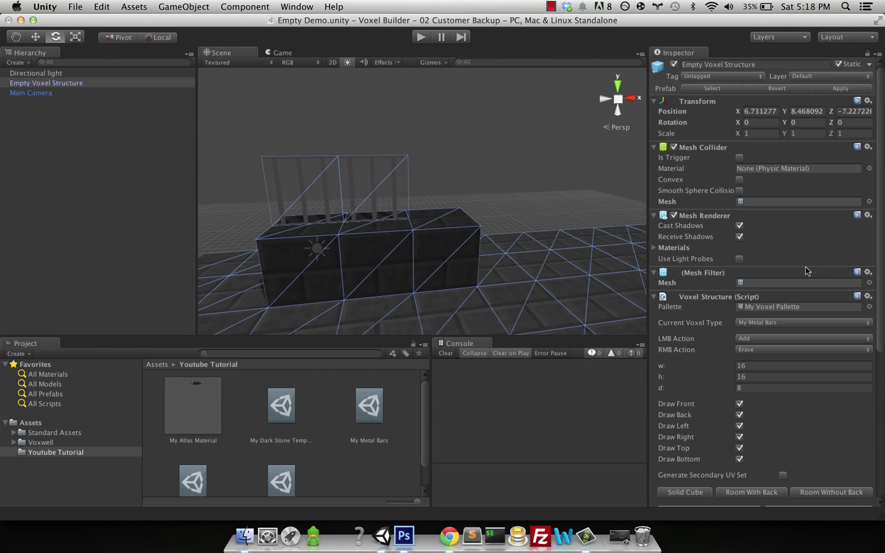
pyautogui.click(776, 323)
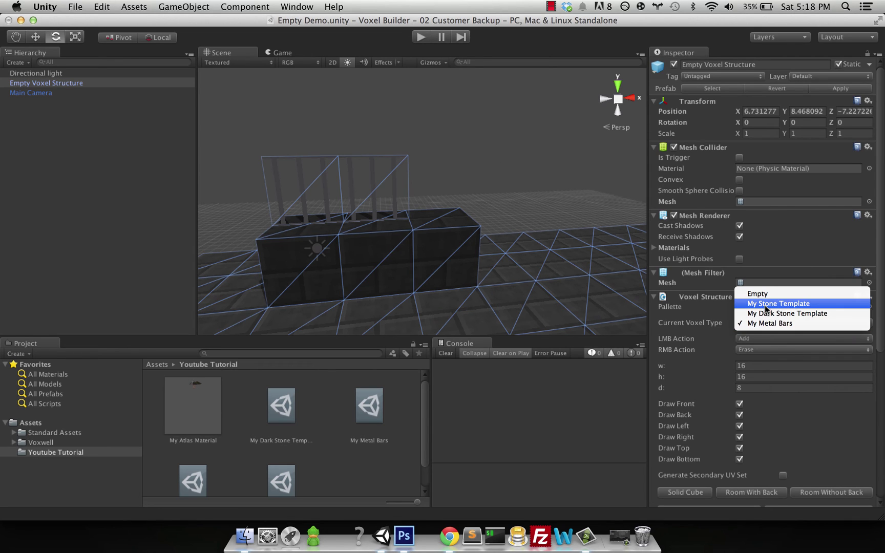
pyautogui.click(768, 314)
pyautogui.click(453, 225)
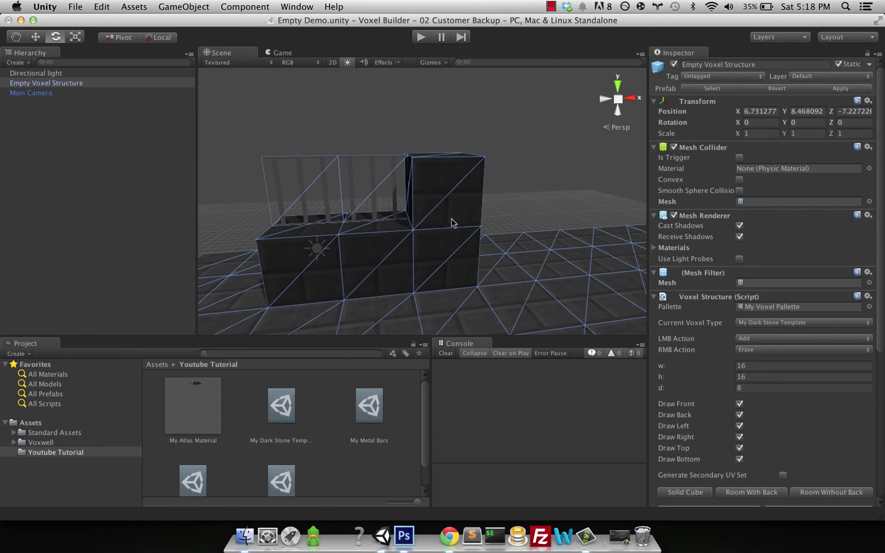
# Add dark stone voxels above the metal bars and along their open side to complete the wall frame around them.
pyautogui.click(440, 159)
pyautogui.click(413, 133)
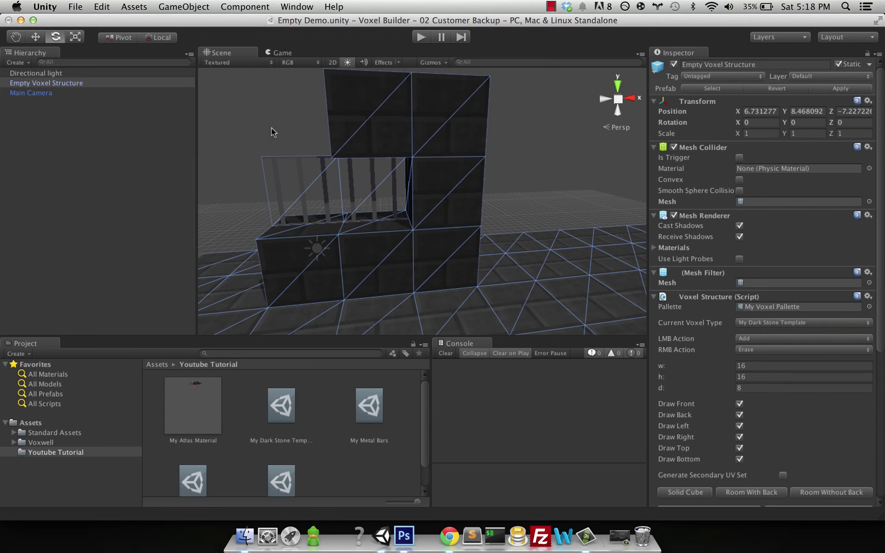
pyautogui.keyDown('alt'); pyautogui.moveTo(262, 126); pyautogui.dragTo(361, 132); pyautogui.keyUp('alt')
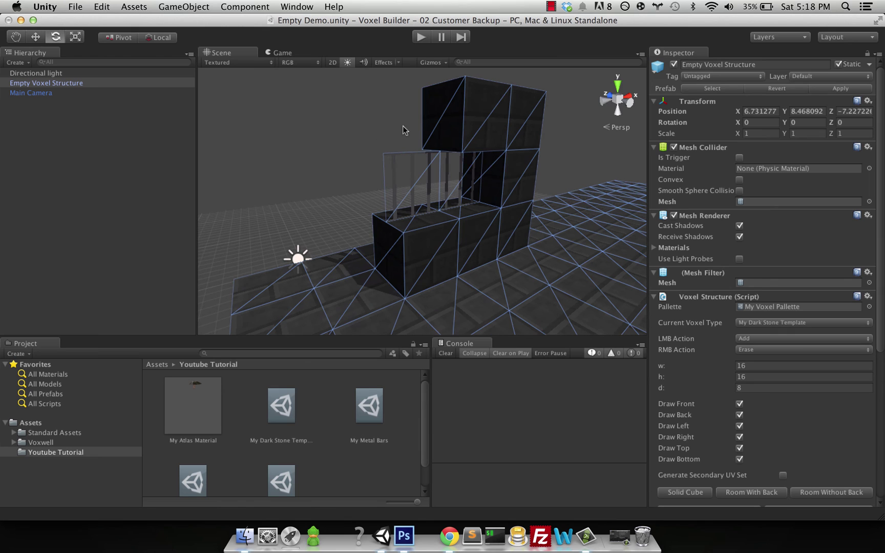
pyautogui.click(446, 132)
pyautogui.click(395, 129)
pyautogui.click(373, 290)
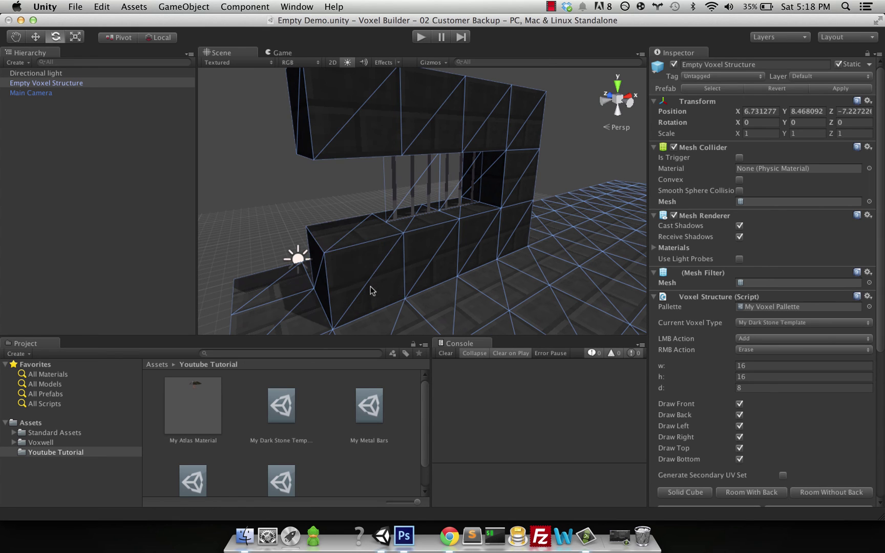
pyautogui.click(357, 238)
pyautogui.keyDown('alt'); pyautogui.moveTo(584, 144); pyautogui.dragTo(436, 117); pyautogui.keyUp('alt')
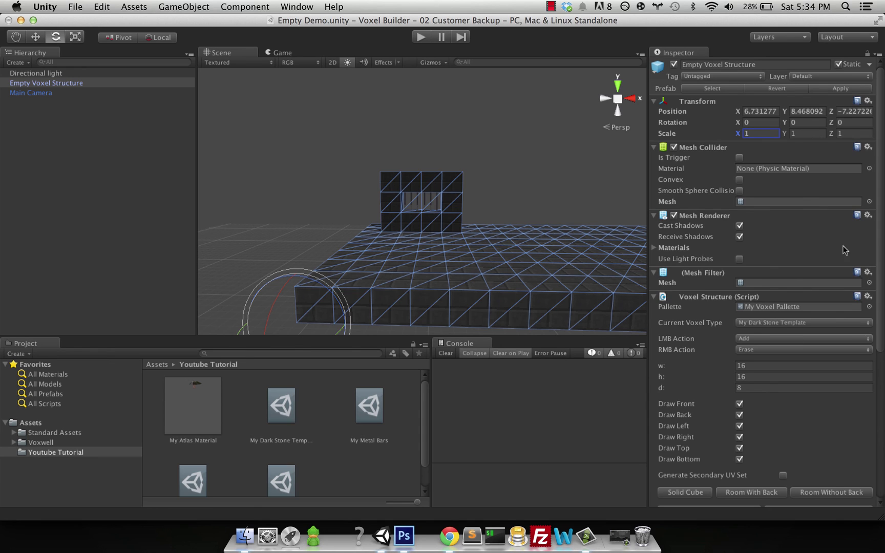
# Set the Empty Voxel Structure's X scale to 0.5 and add four dark stone voxels on the floor in front of the wall.
pyautogui.click(761, 133)
pyautogui.write('.5')
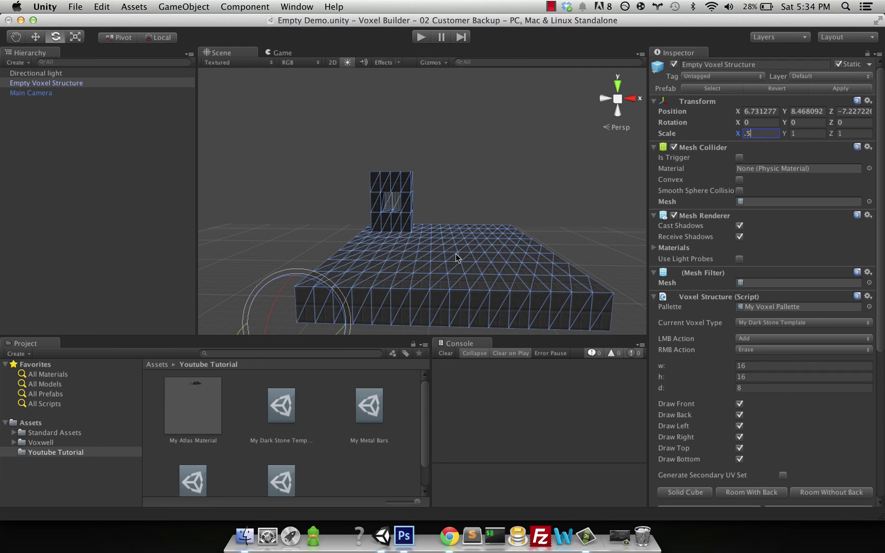
pyautogui.click(458, 259)
pyautogui.click(494, 260)
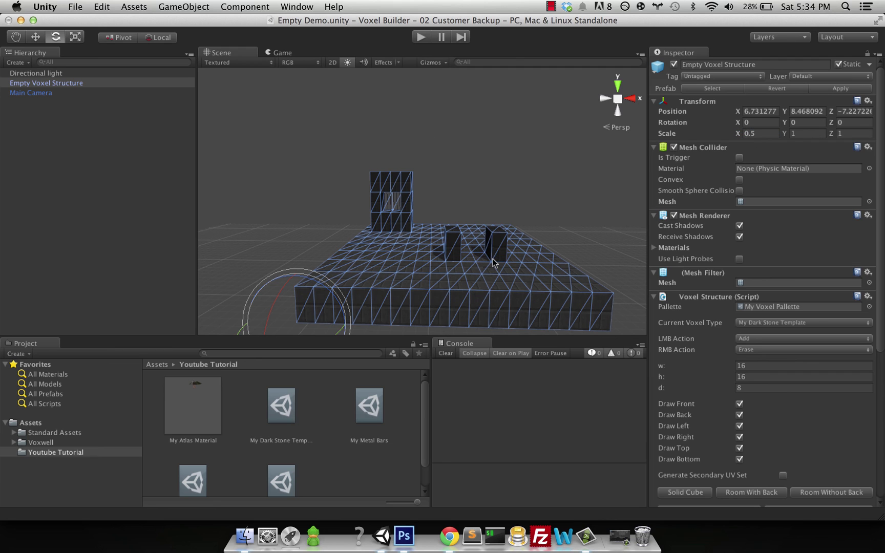
pyautogui.click(486, 271)
pyautogui.click(472, 272)
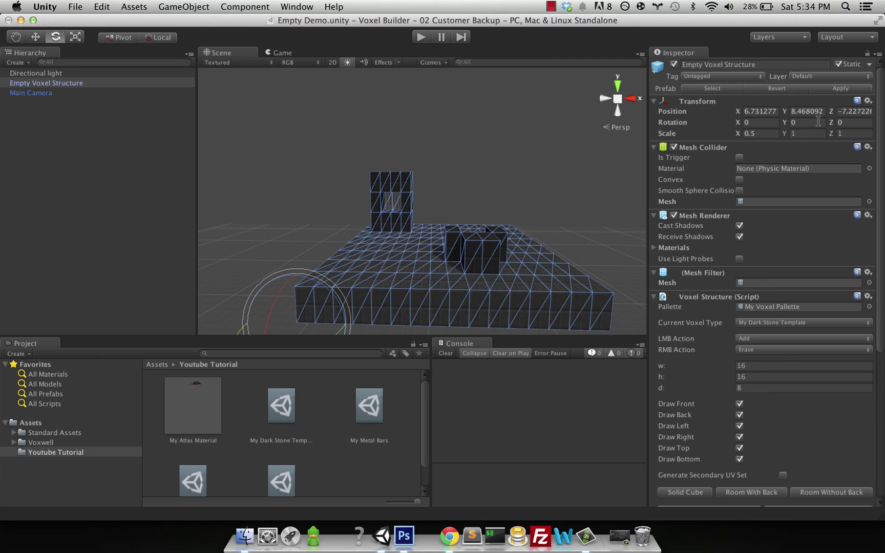
# Set the structure's Y scale to 2 and add one dark stone voxel beside the new floor blocks.
pyautogui.click(806, 134)
pyautogui.write('2')
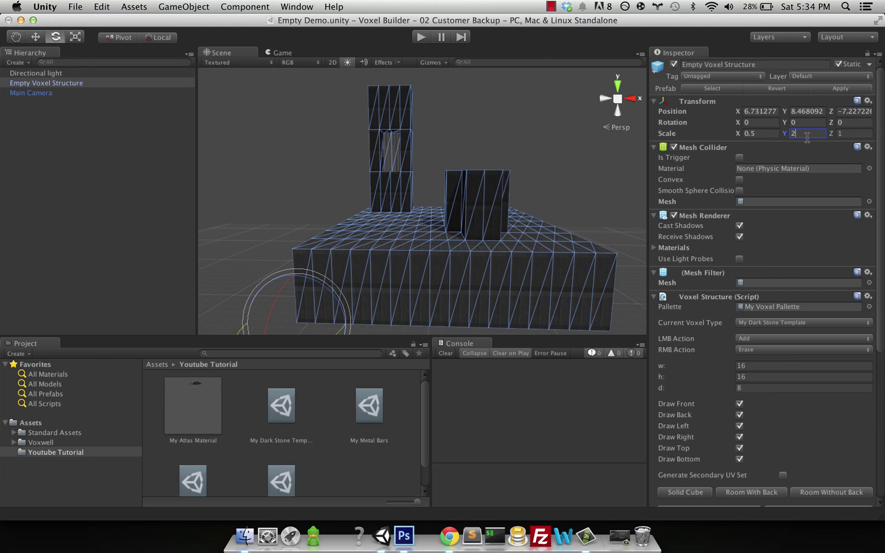
pyautogui.click(460, 212)
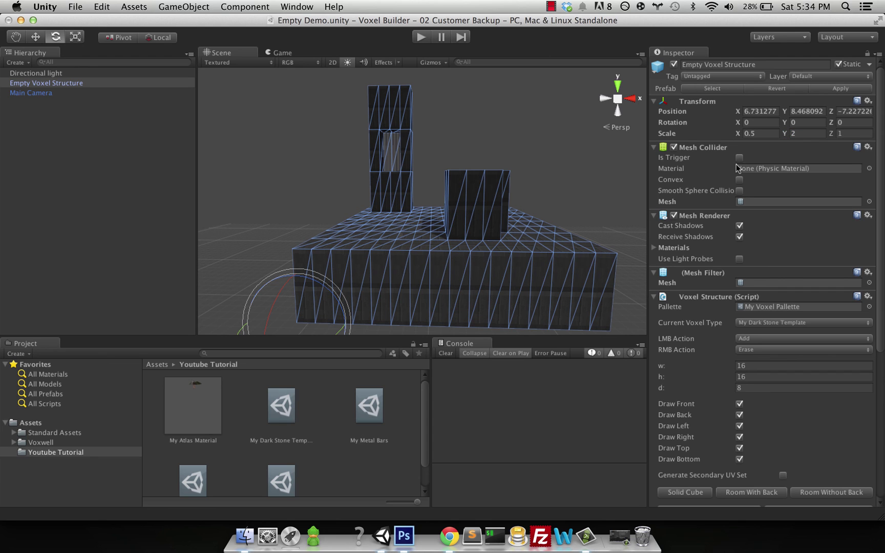
# Set the structure's Z and X scale to 2 and add one dark stone voxel on the floor in front of the barred wall.
pyautogui.click(806, 135)
pyautogui.press('Tab')
pyautogui.write('2')
pyautogui.hotkey('shift', 'Tab')
pyautogui.hotkey('shift', 'Tab')
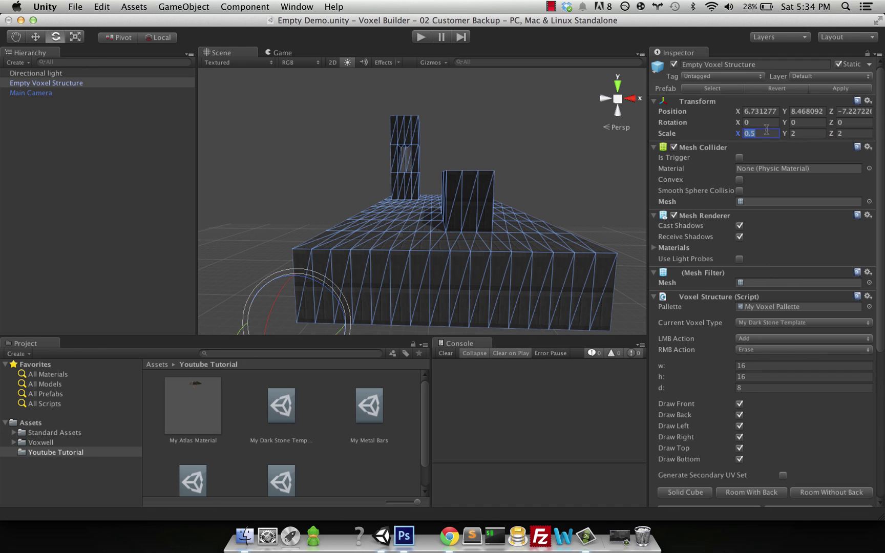
pyautogui.write('2')
pyautogui.click(471, 225)
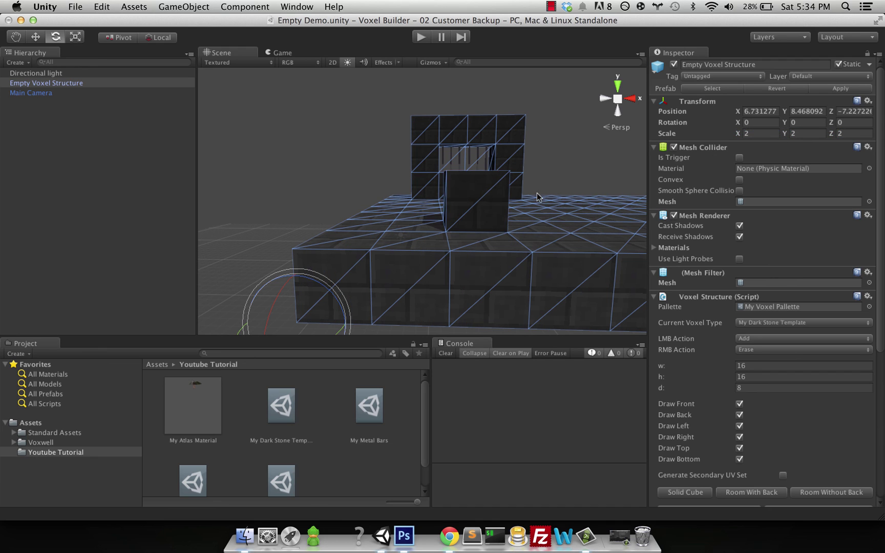
pyautogui.scroll(-5, 538, 197)
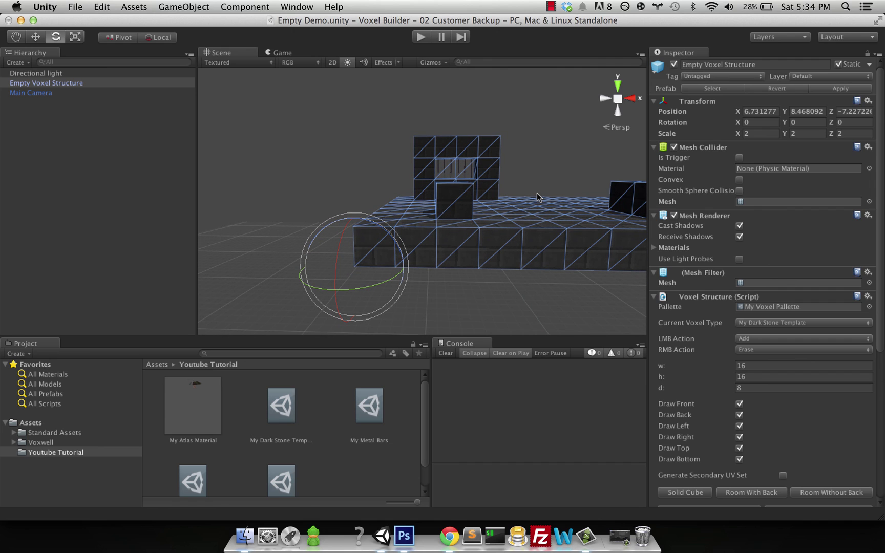